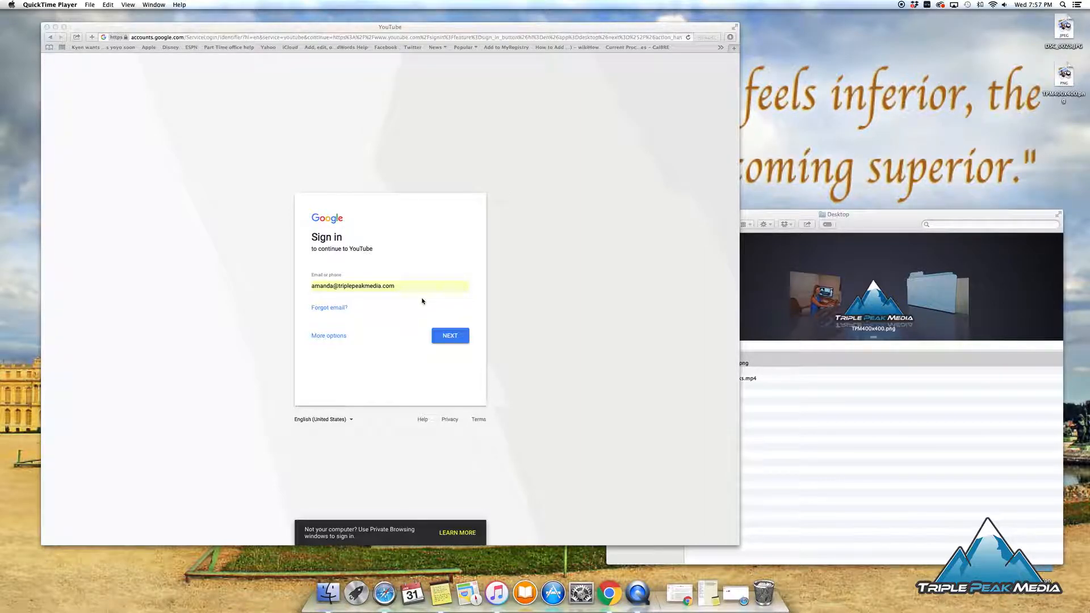
# Step: Sign in to YouTube with the prefilled Google account and open its My channel page
pyautogui.click(437, 336)
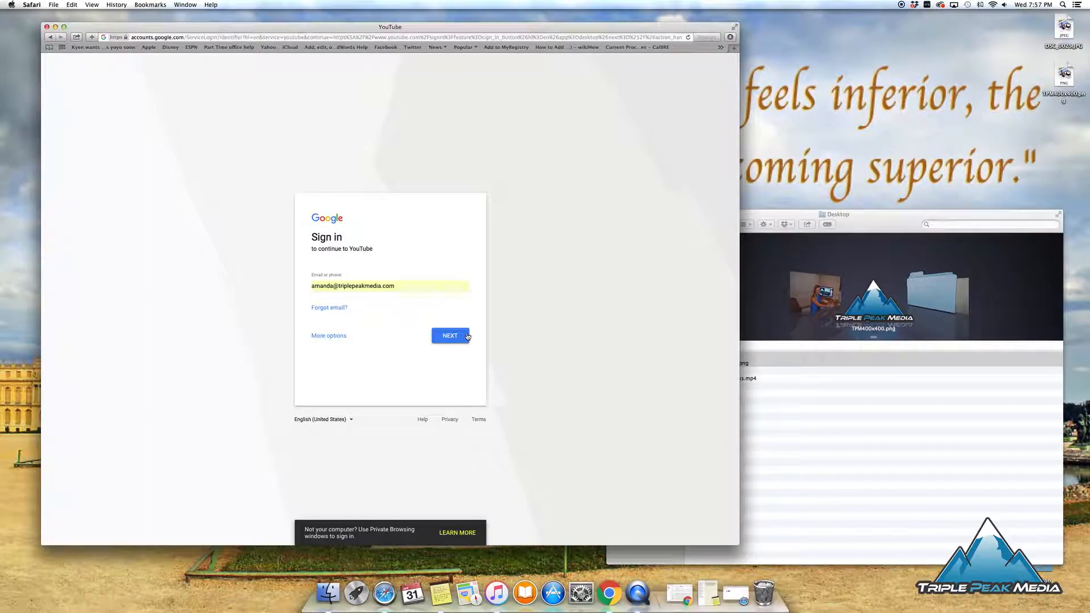
pyautogui.click(454, 336)
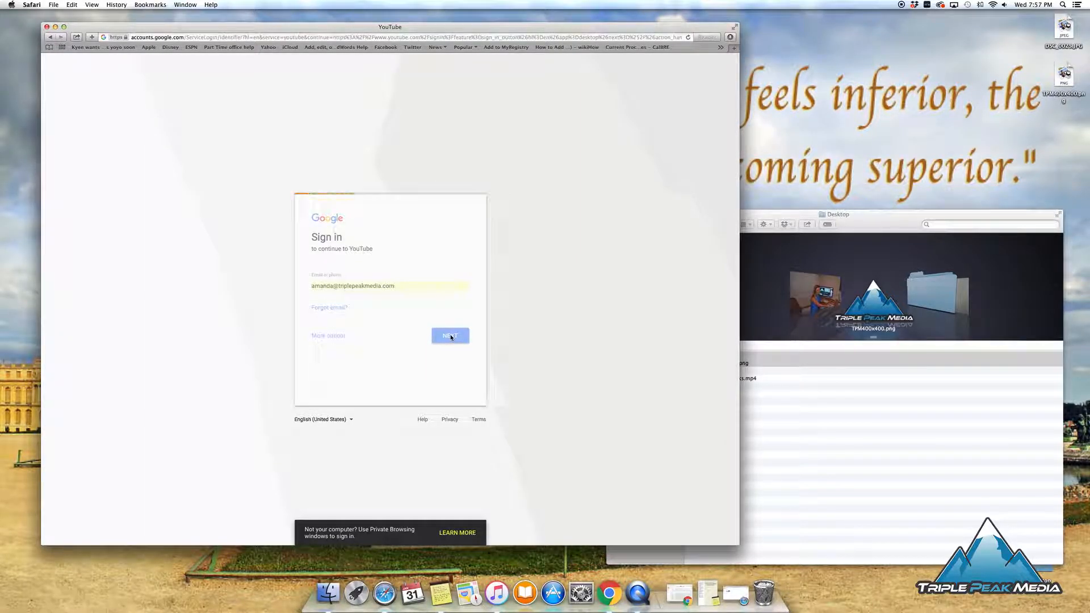
pyautogui.click(450, 327)
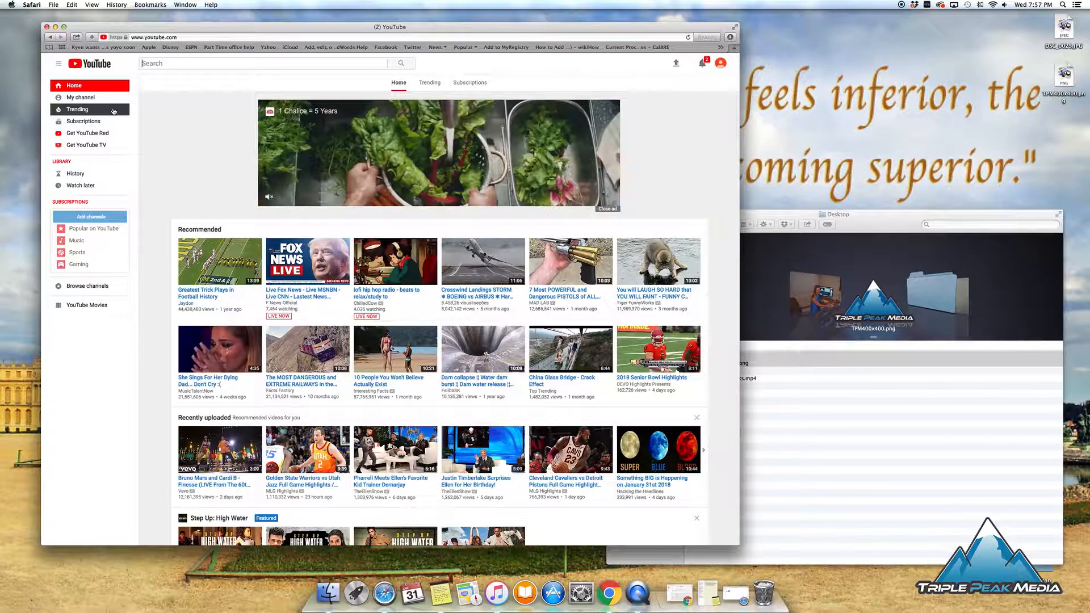
pyautogui.click(84, 100)
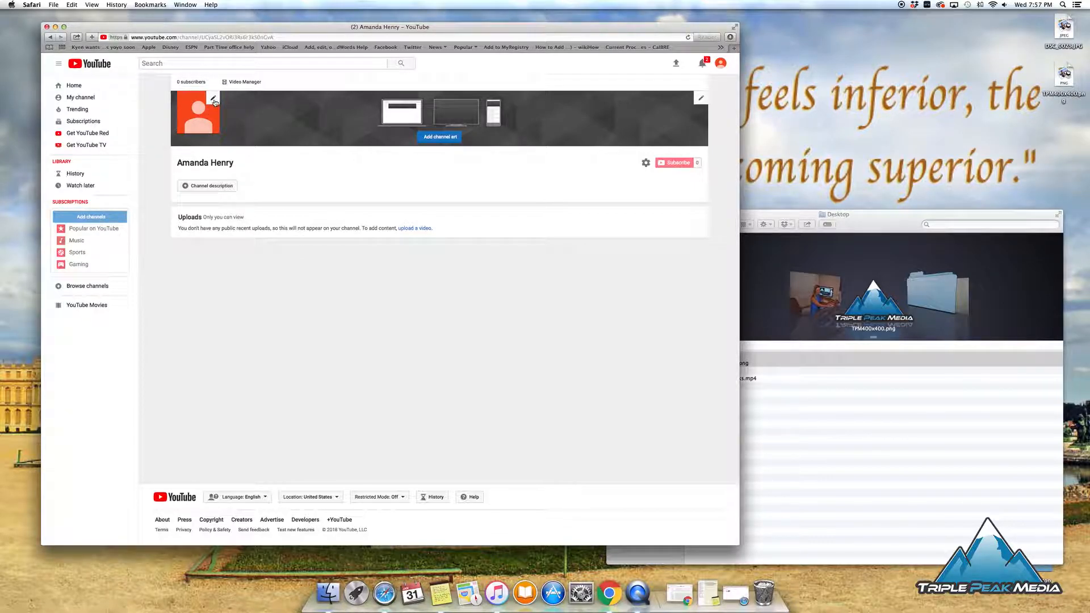
# Step: Try to set the existing portrait photo with the Triple Peak Media logo as the channel icon
pyautogui.click(215, 102)
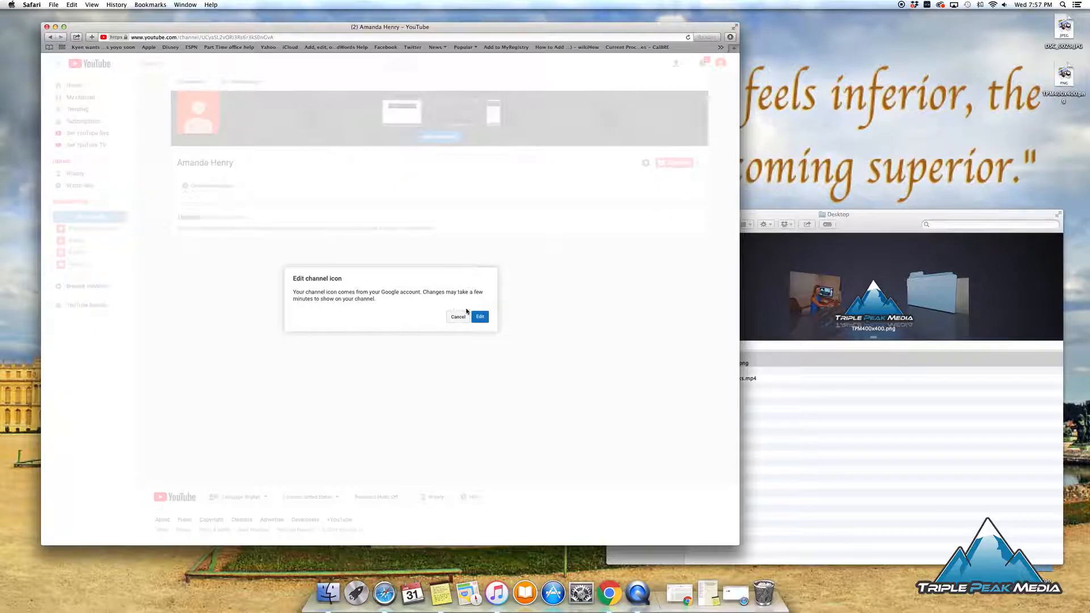
pyautogui.click(479, 317)
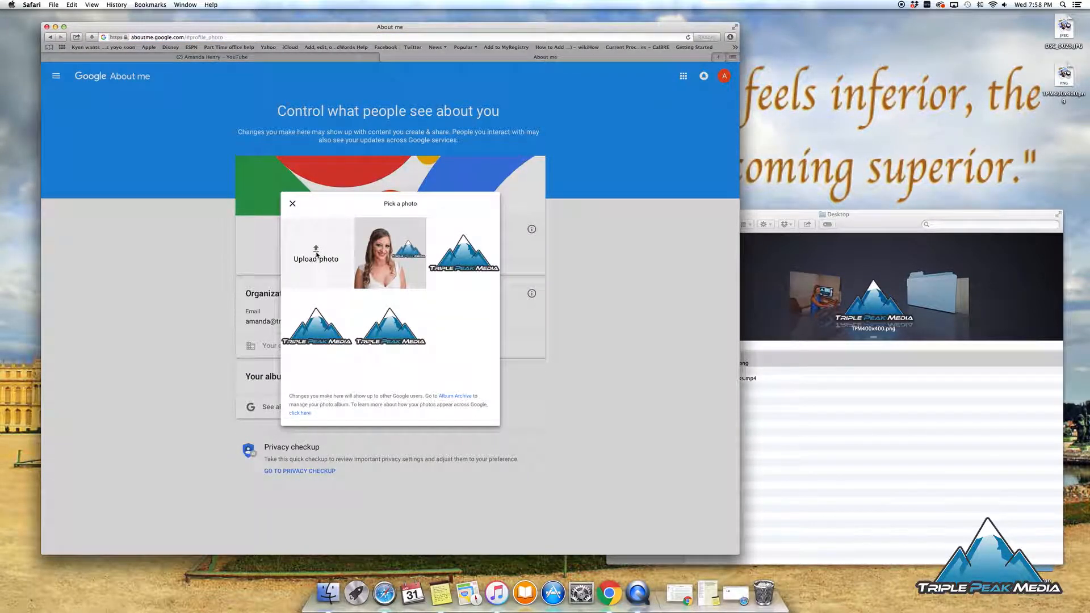
pyautogui.click(333, 266)
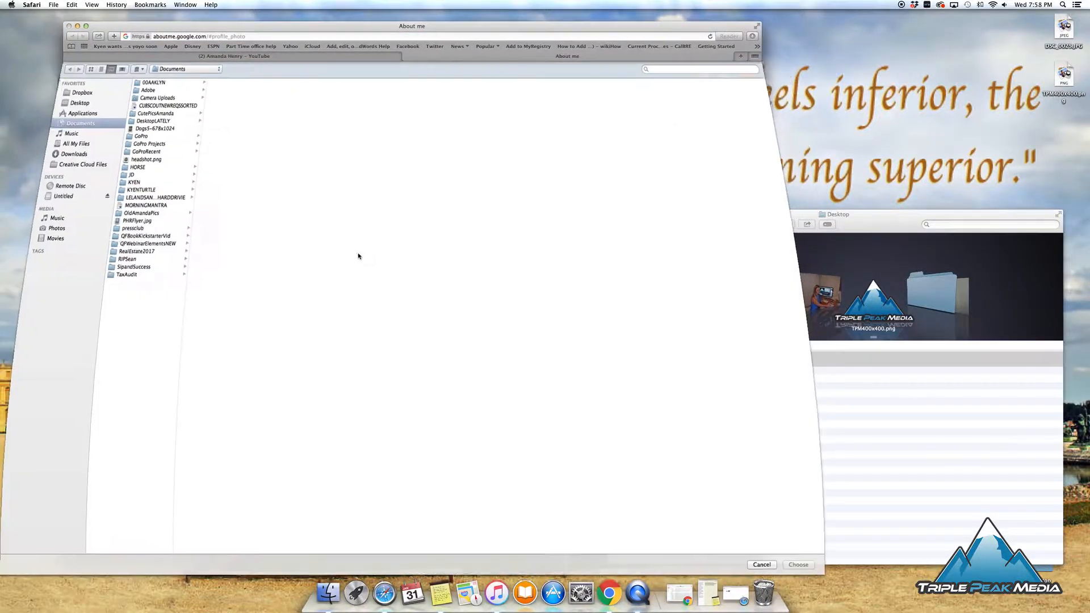
pyautogui.click(763, 565)
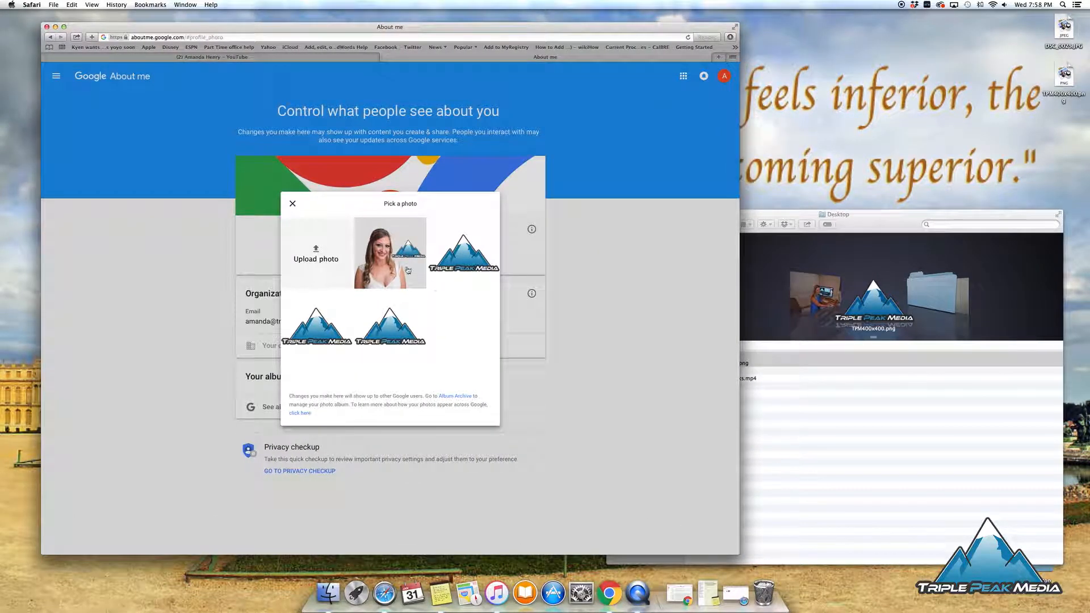
pyautogui.click(393, 257)
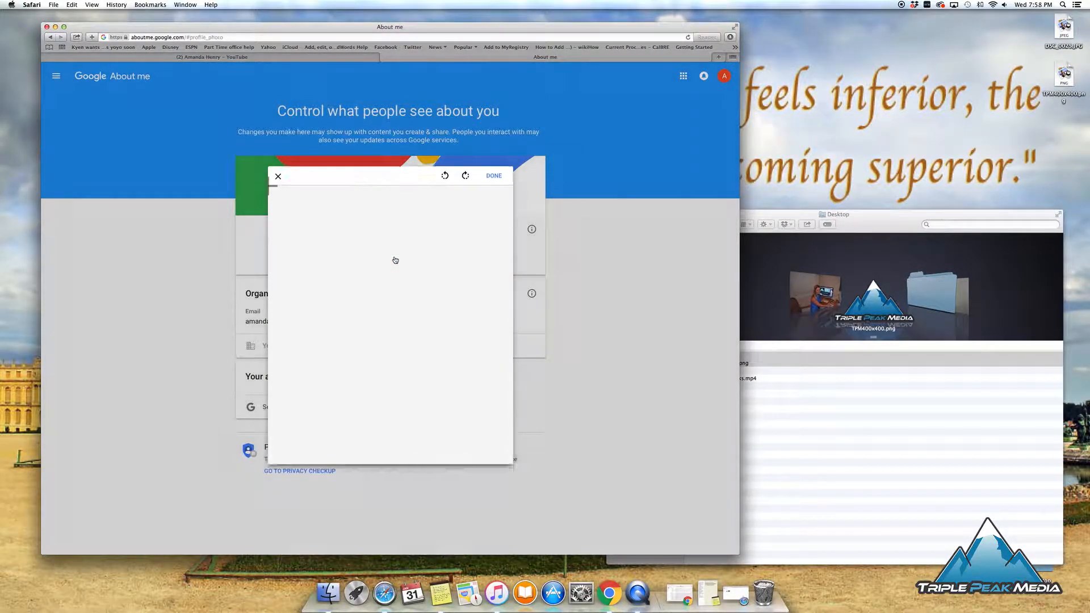
pyautogui.click(494, 170)
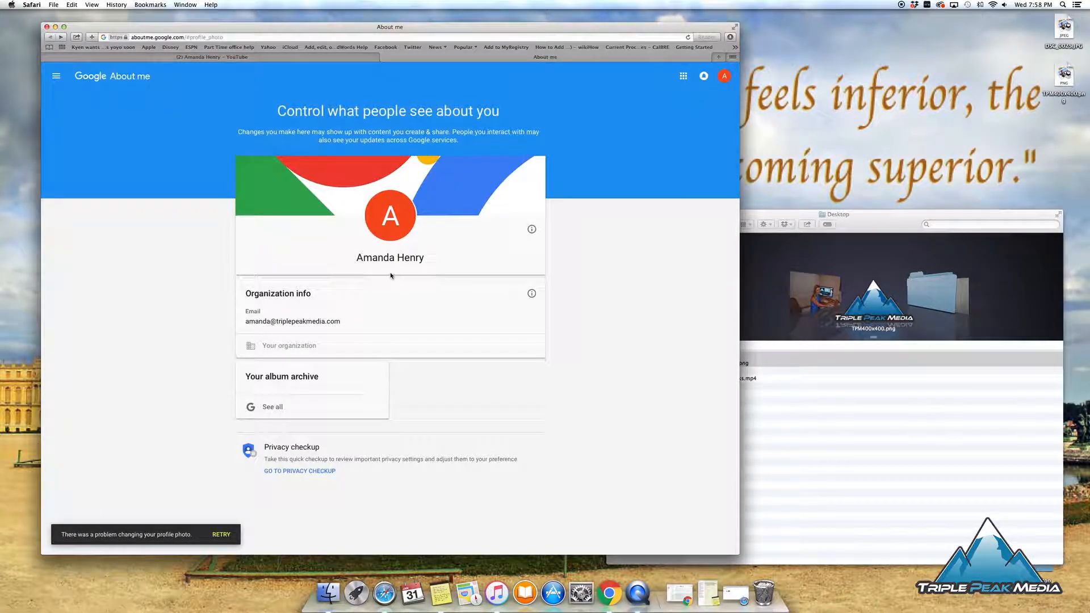
# Step: Retry the profile photo change with the existing Triple Peak Media logo image beside the portrait
pyautogui.click(222, 535)
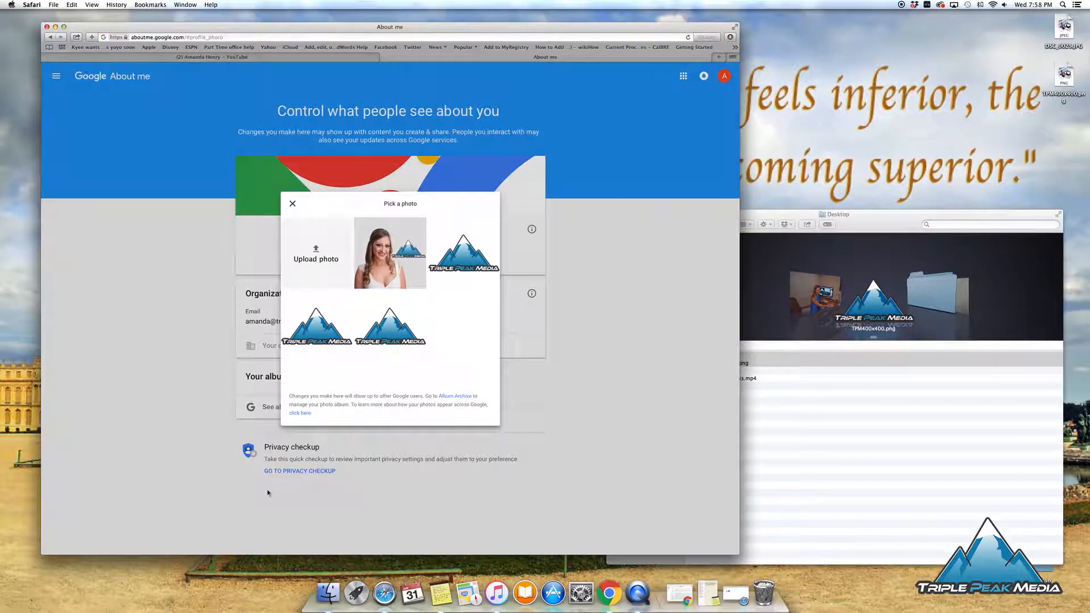
pyautogui.click(450, 258)
pyautogui.click(494, 170)
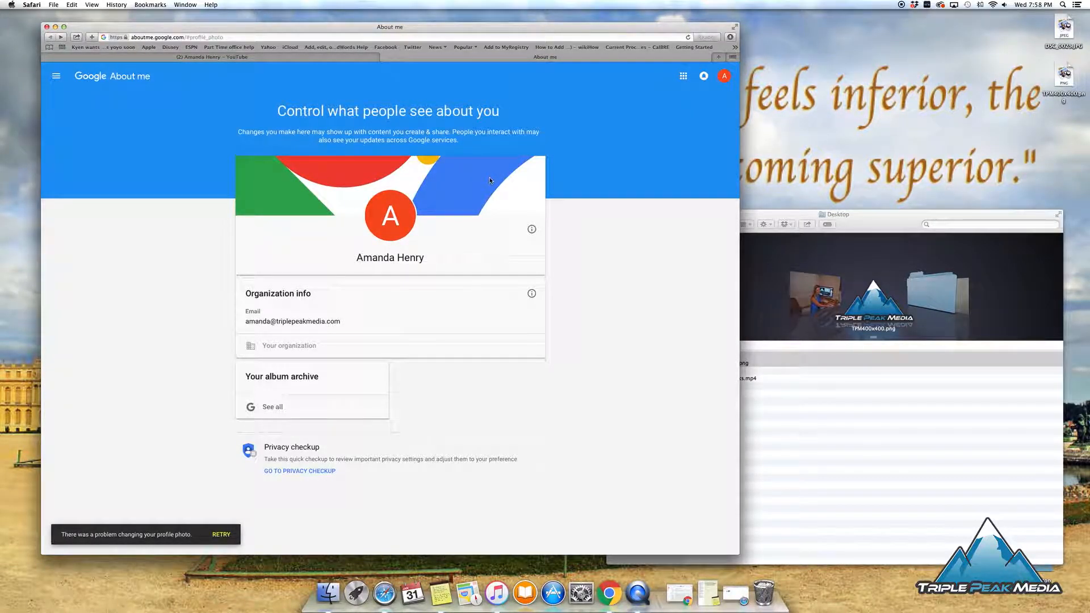
# Step: Return to the YouTube channel page and upload DSC_0025.JPG from the Desktop folder as channel art
pyautogui.click(215, 56)
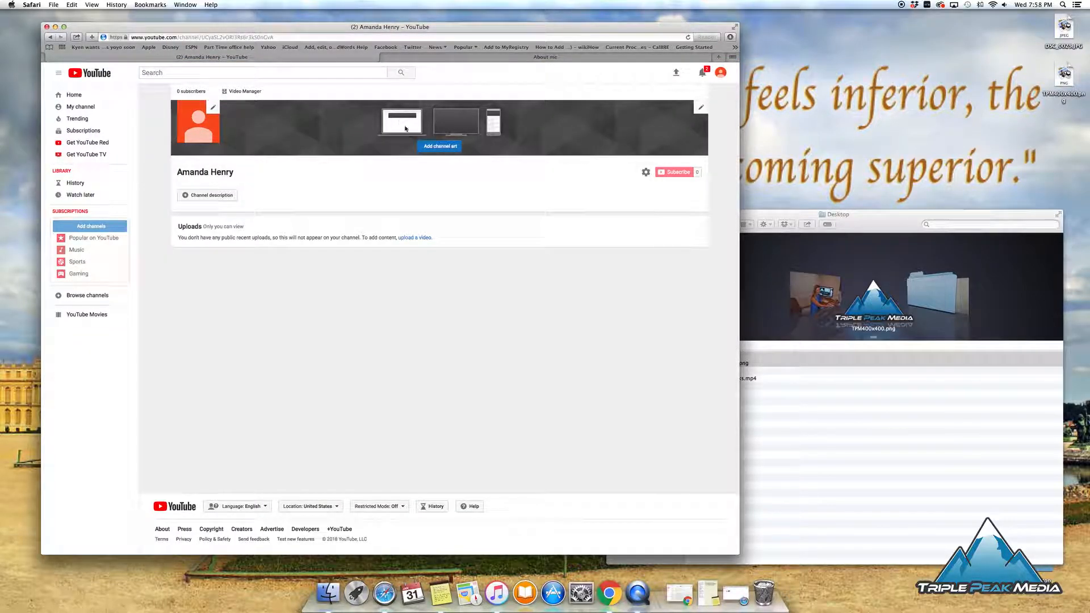
pyautogui.click(440, 147)
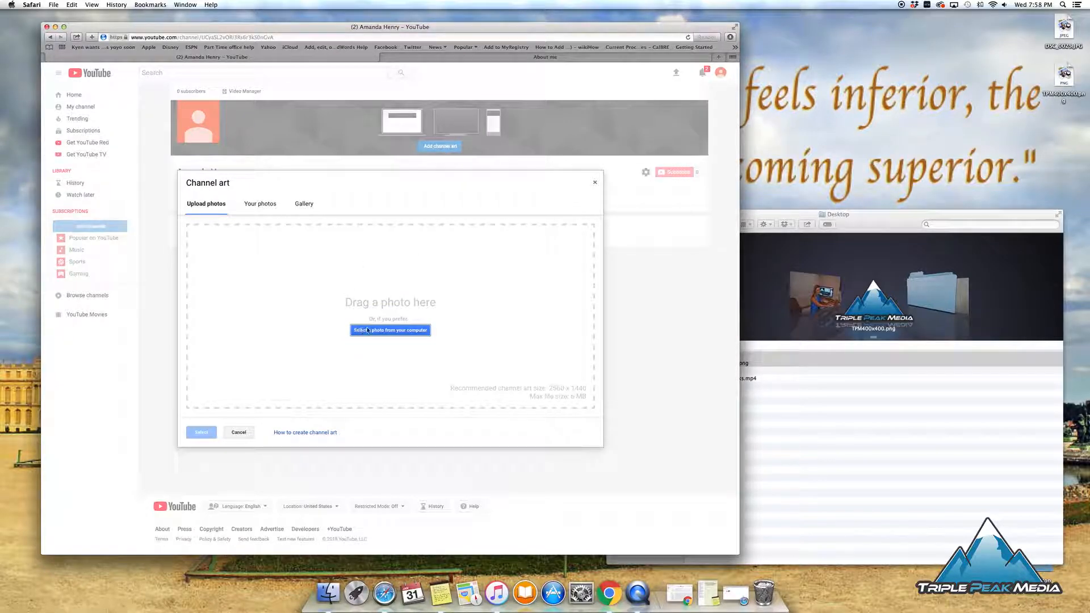
pyautogui.click(258, 204)
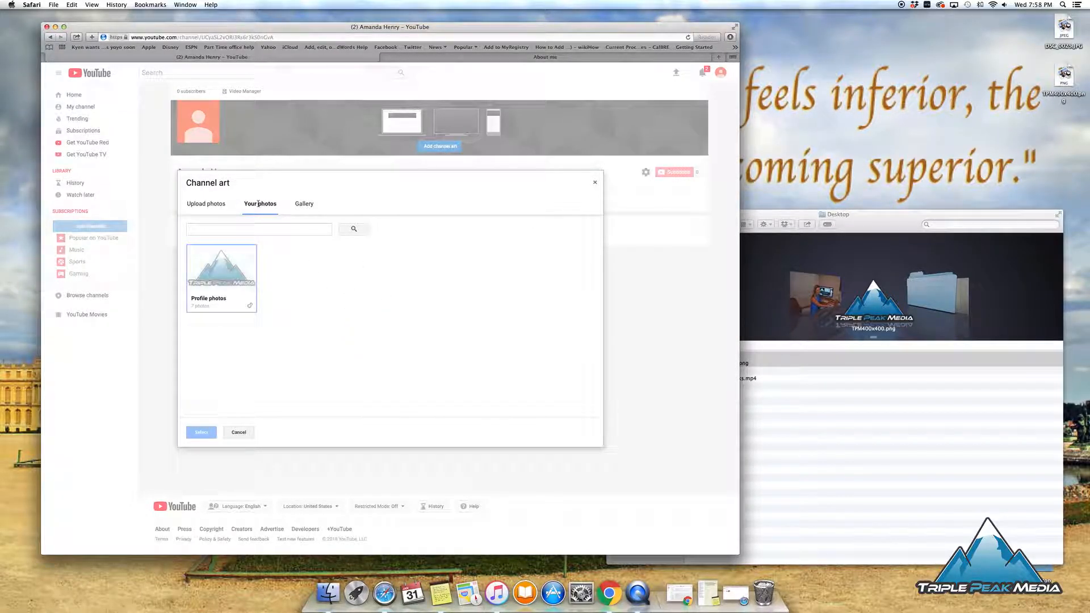
pyautogui.click(207, 203)
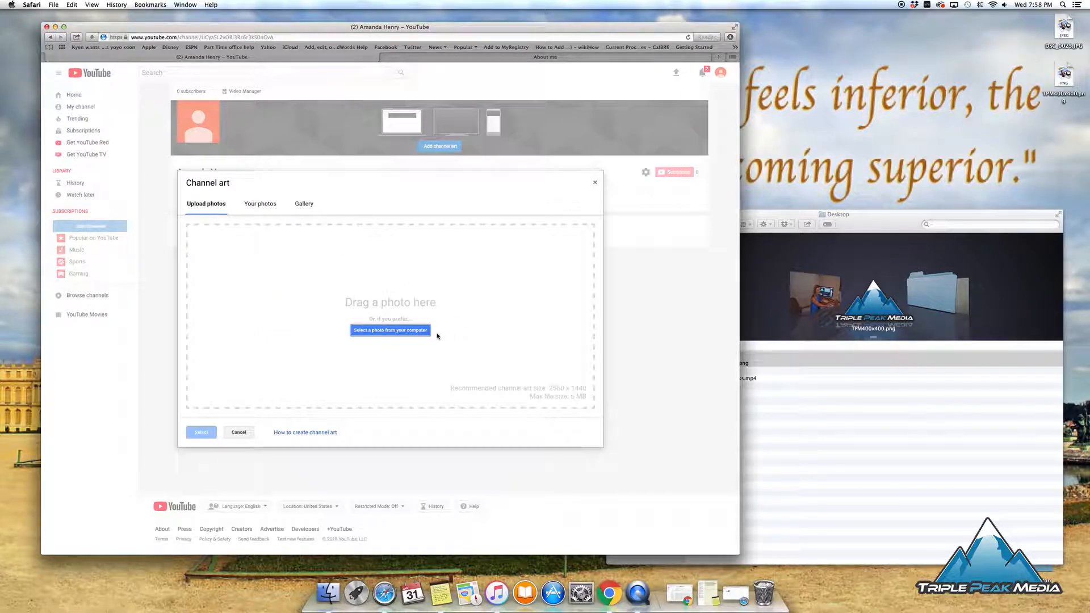
pyautogui.click(415, 335)
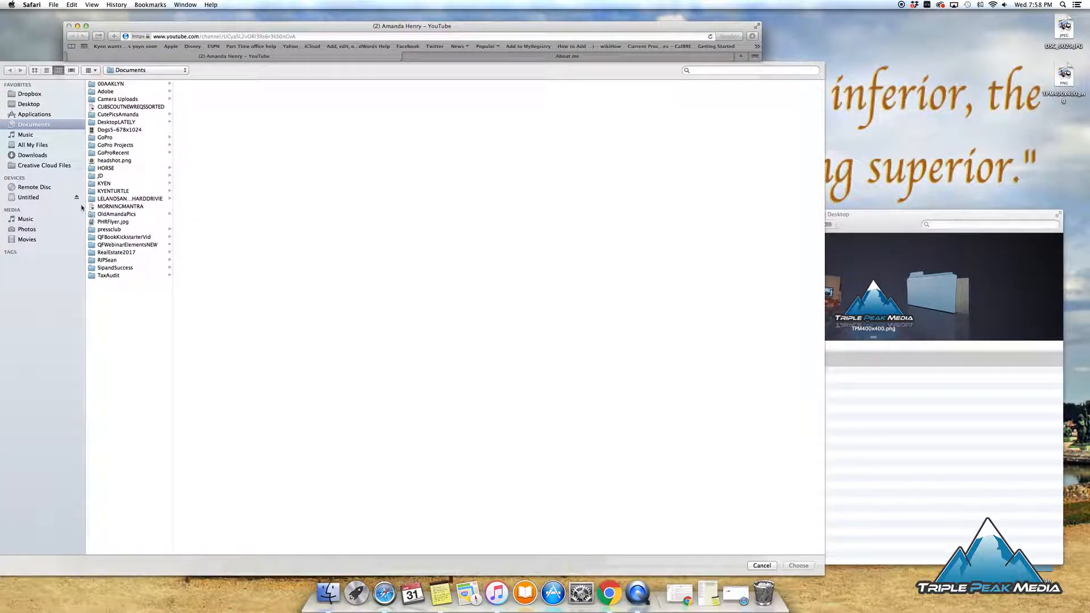
pyautogui.click(43, 104)
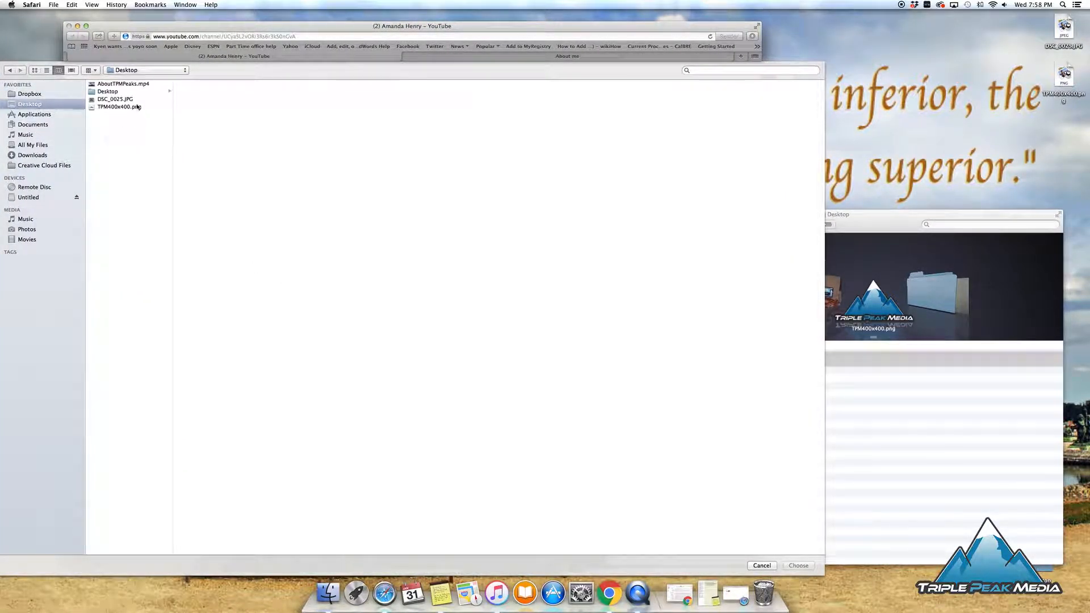
pyautogui.click(112, 99)
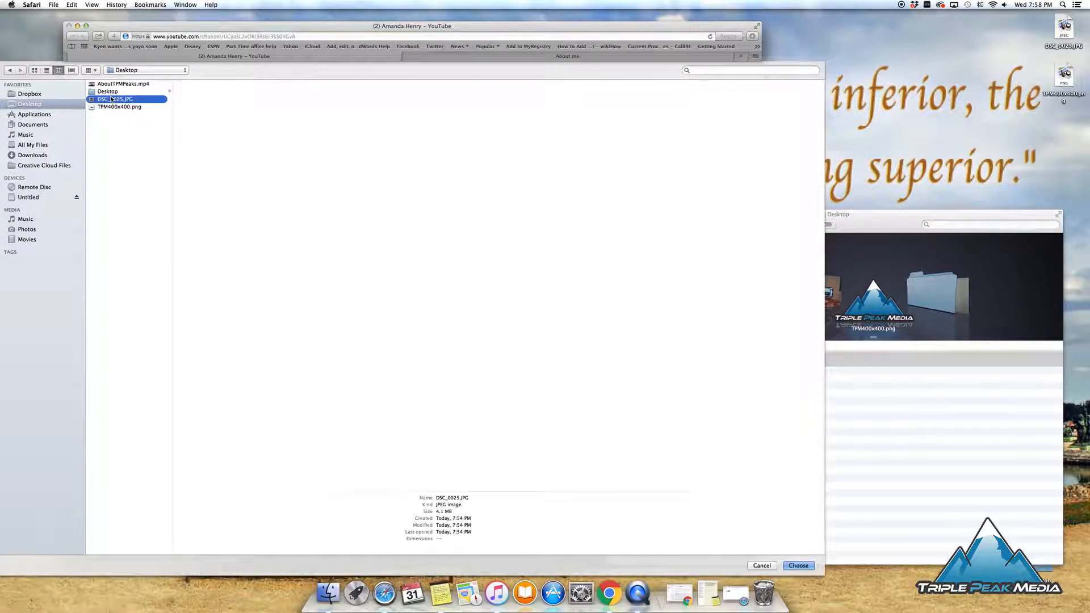
pyautogui.click(798, 566)
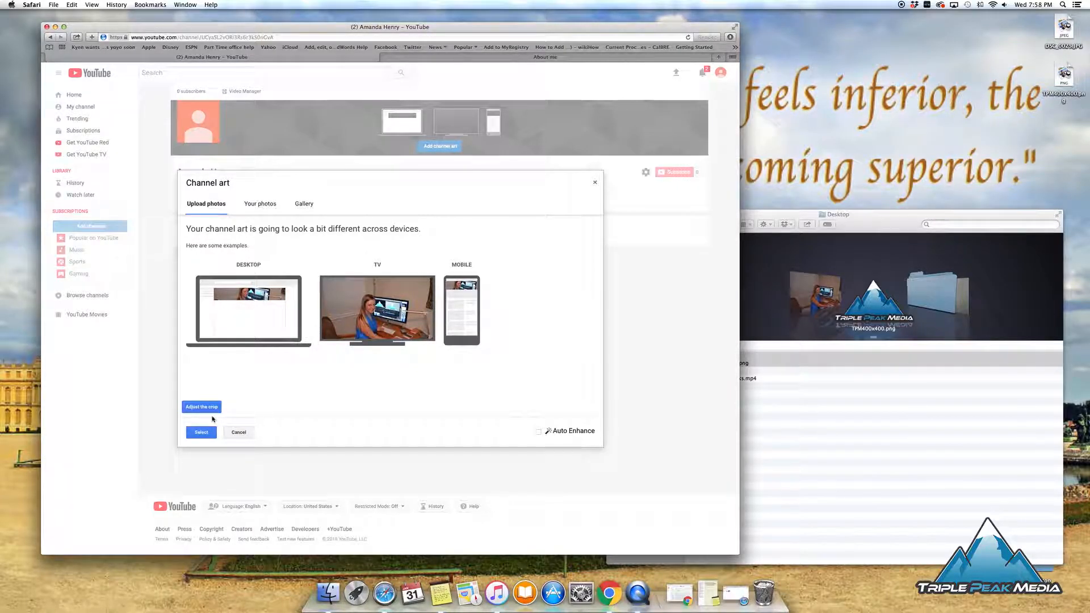
# Step: Shift the crop region slightly upward on the channel art photo and apply it as the banner
pyautogui.click(202, 407)
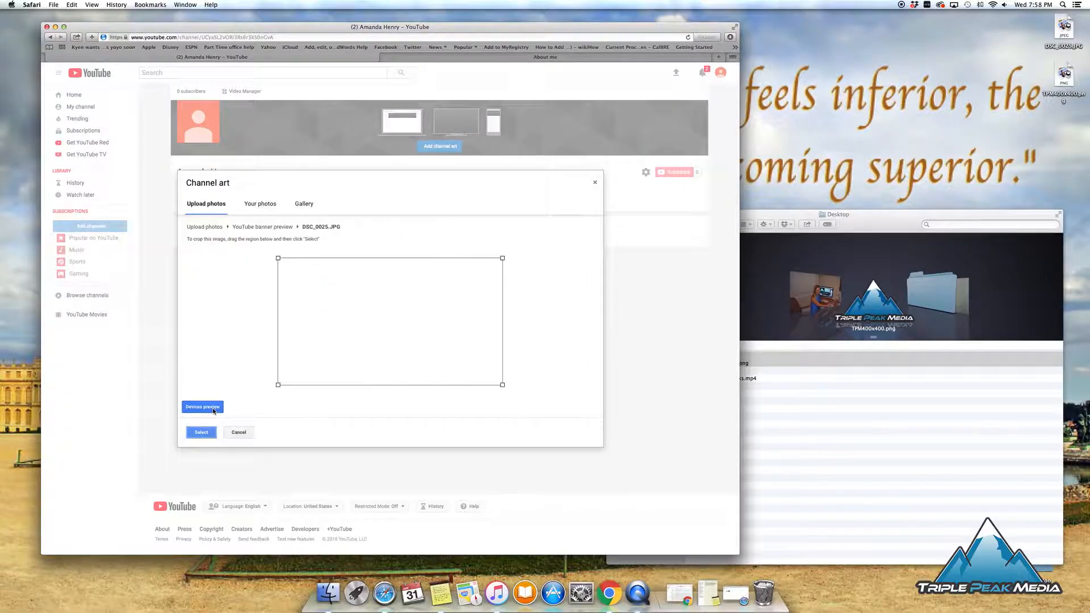
pyautogui.moveTo(393, 333); pyautogui.dragTo(403, 326)
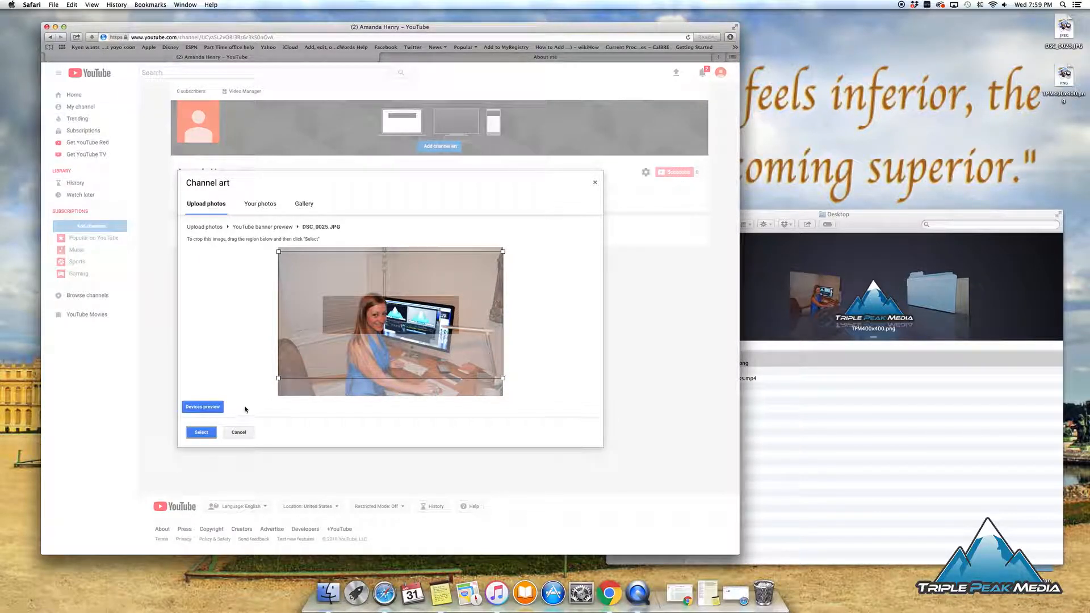
pyautogui.click(201, 433)
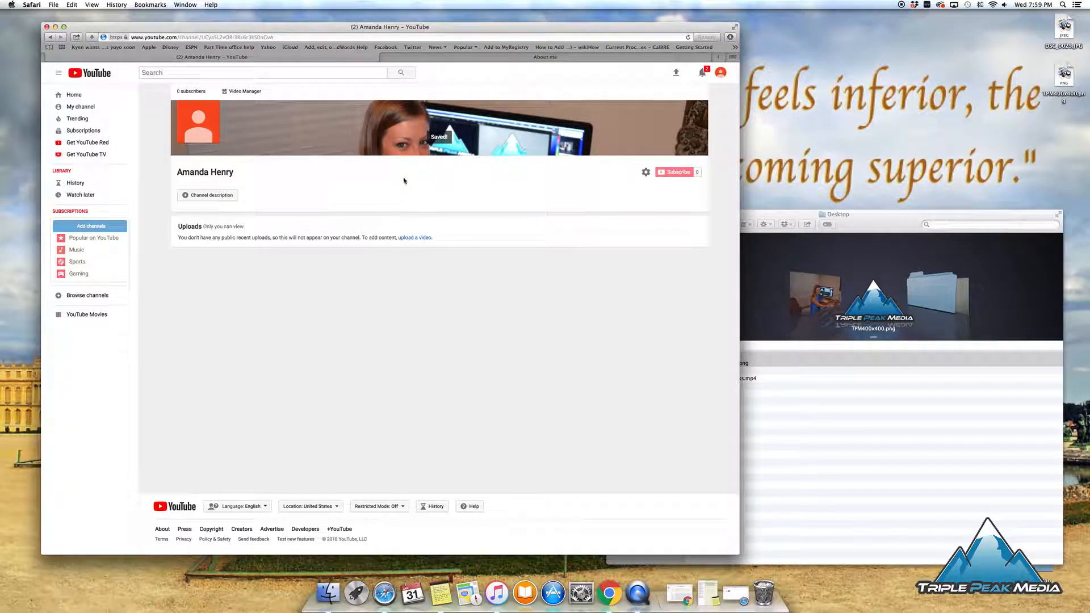
# Step: Open the channel description for editing and begin it with "Triple"
pyautogui.moveTo(260, 124)
pyautogui.click(204, 195)
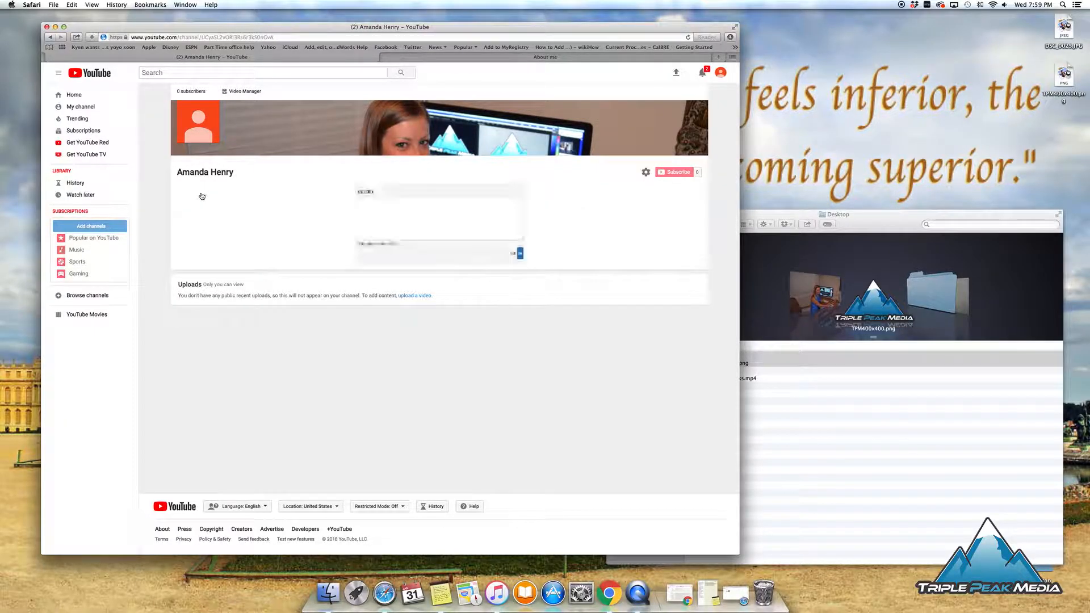
pyautogui.write('Tripl')
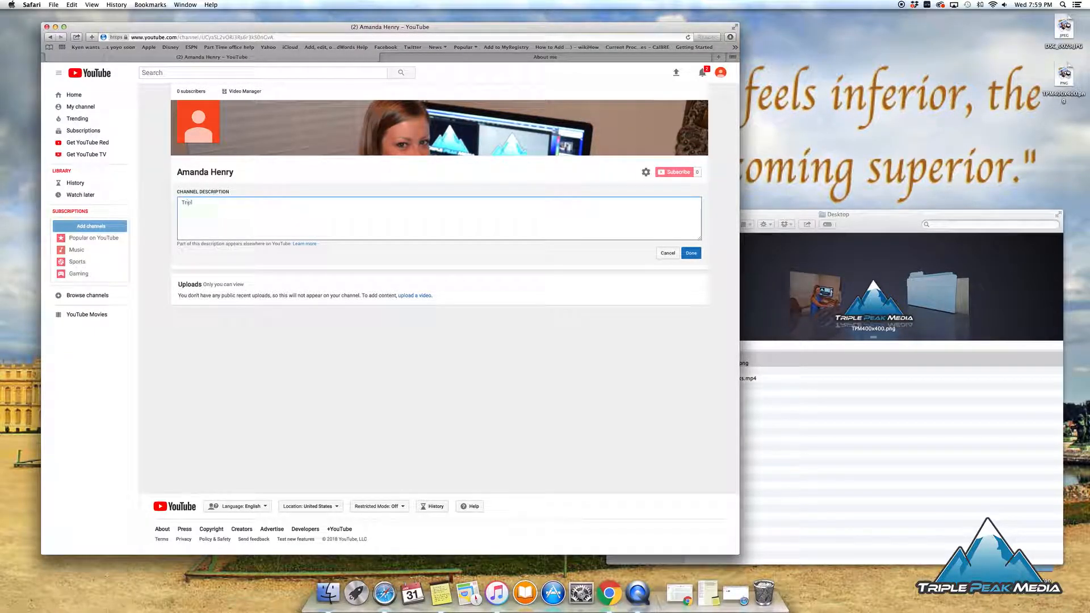
pyautogui.write('e')
# Step: Open the triplepeakmedia.com website in a new browser tab
pyautogui.click(719, 57)
pyautogui.write('ripl')
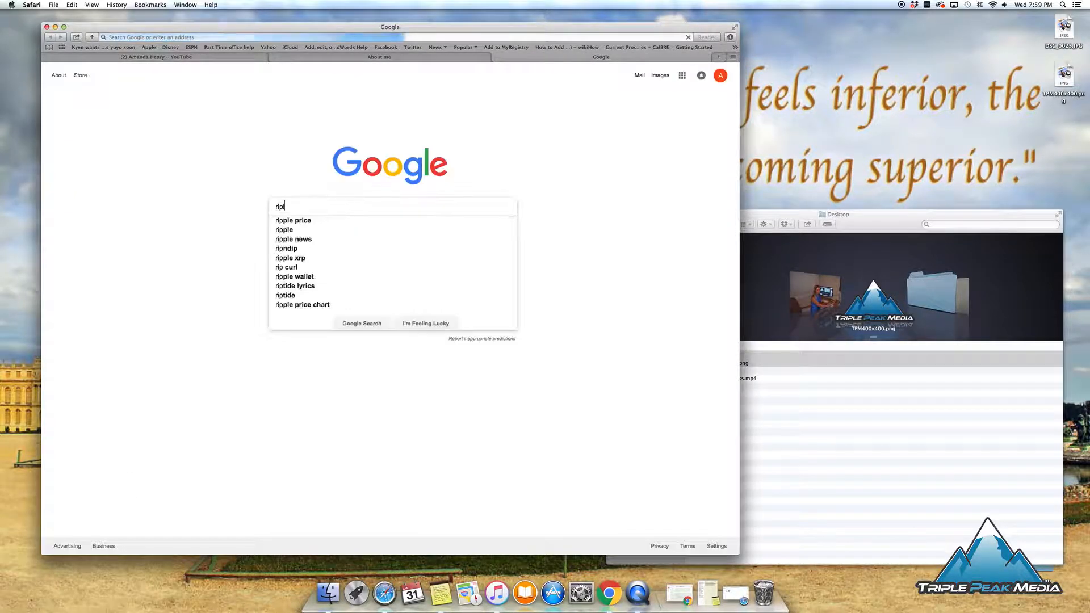
pyautogui.click(646, 37)
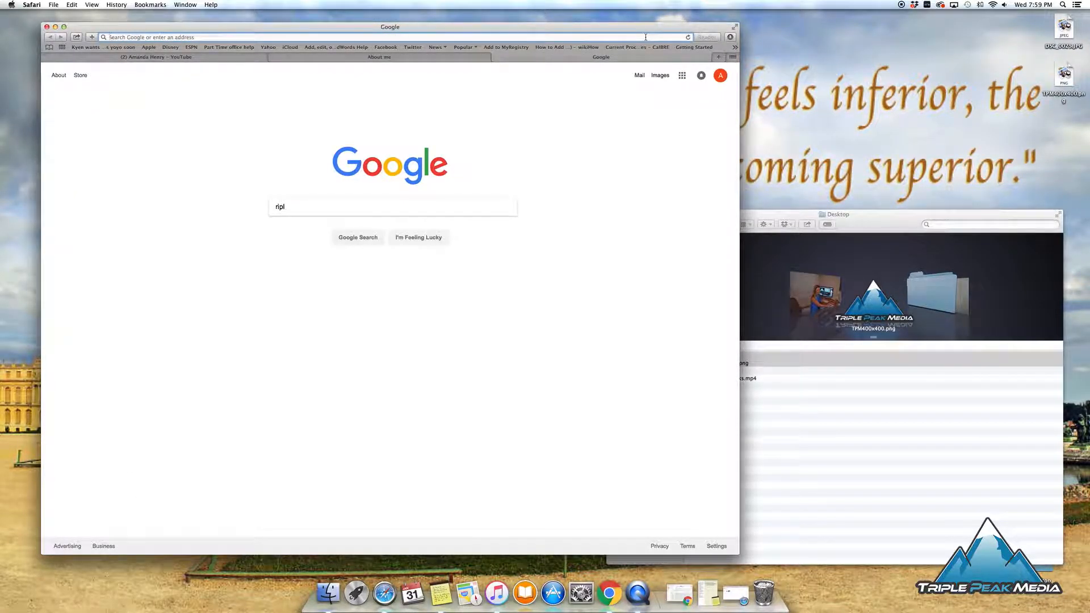
pyautogui.write('triplepeakmedia.com')
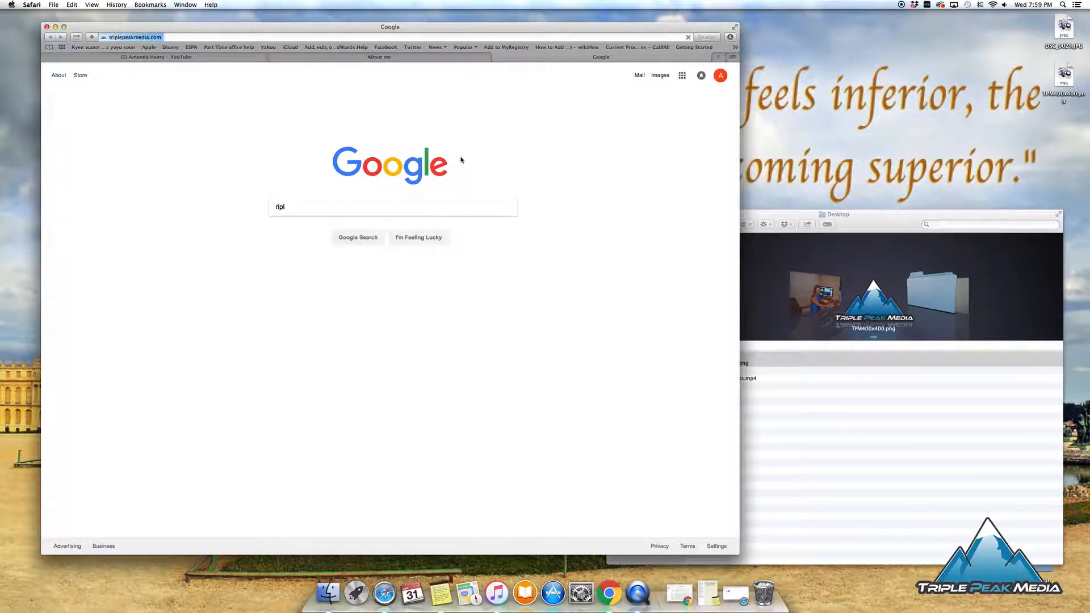
pyautogui.press('Return')
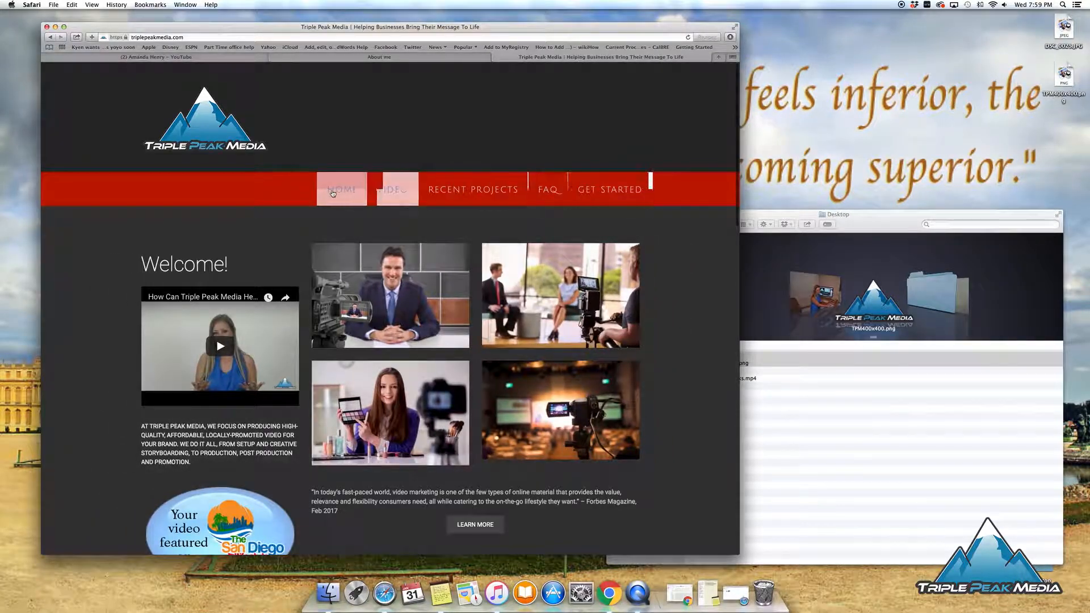
# Step: Look through the Triple Peak Media home page and About Us page for text suitable as the channel description
pyautogui.scroll(-3, 278, 201)
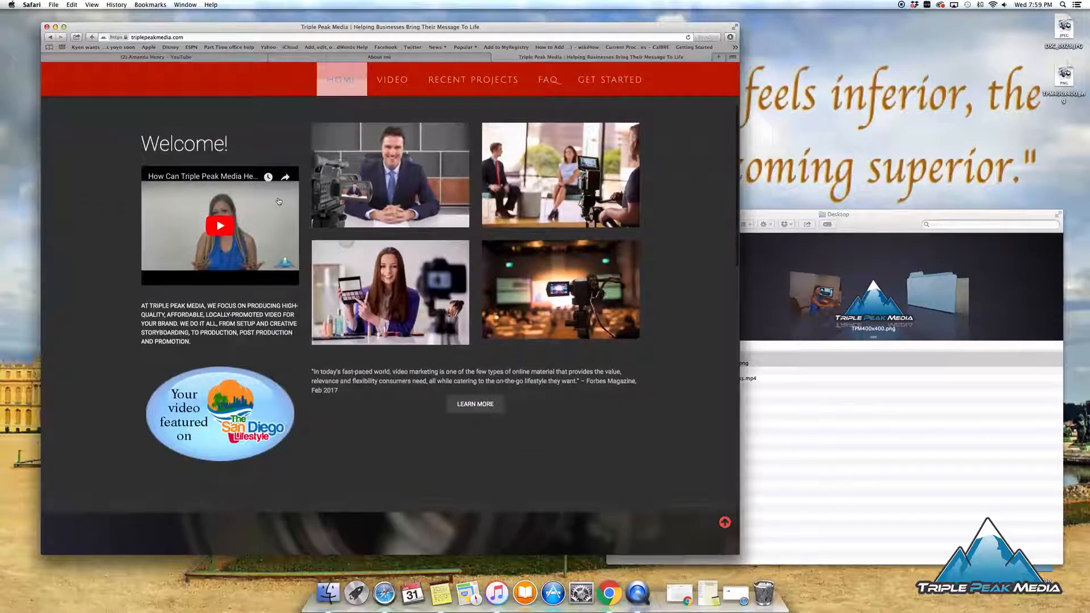
pyautogui.scroll(-15, 278, 202)
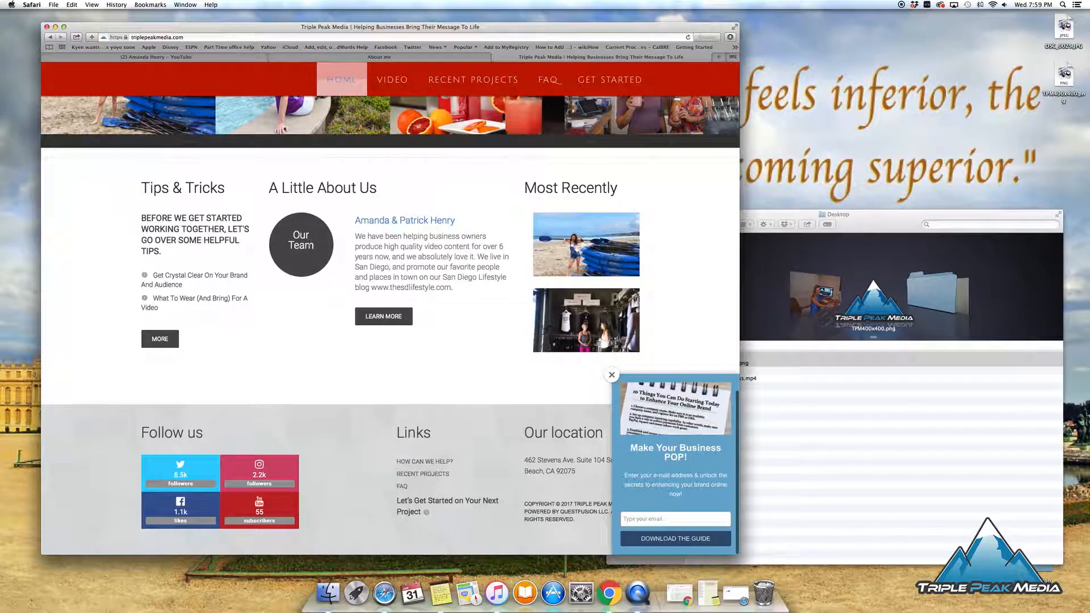
pyautogui.click(400, 220)
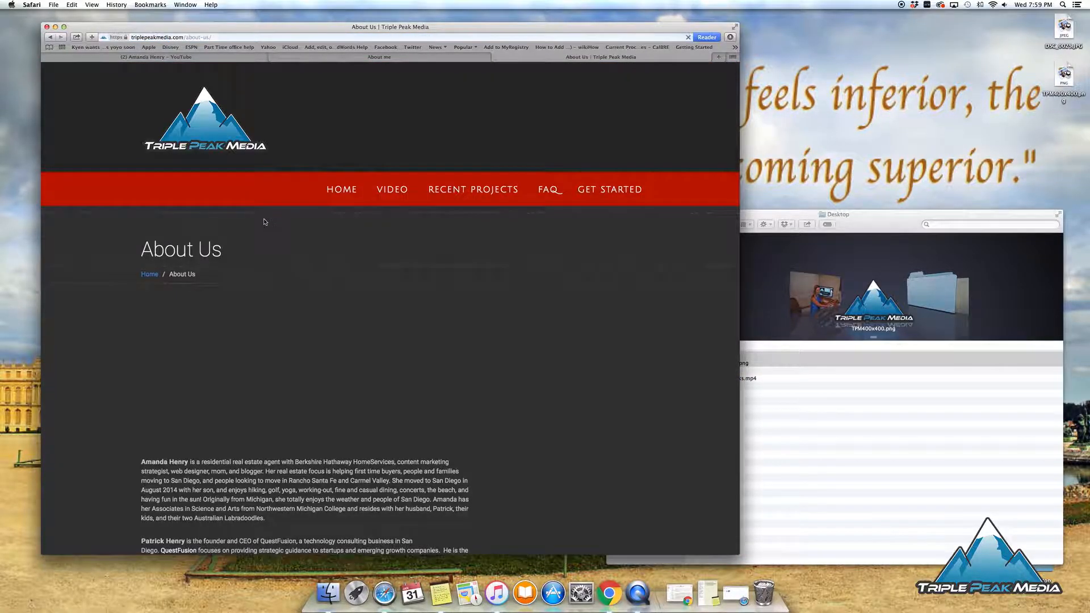
pyautogui.scroll(-5, 270, 221)
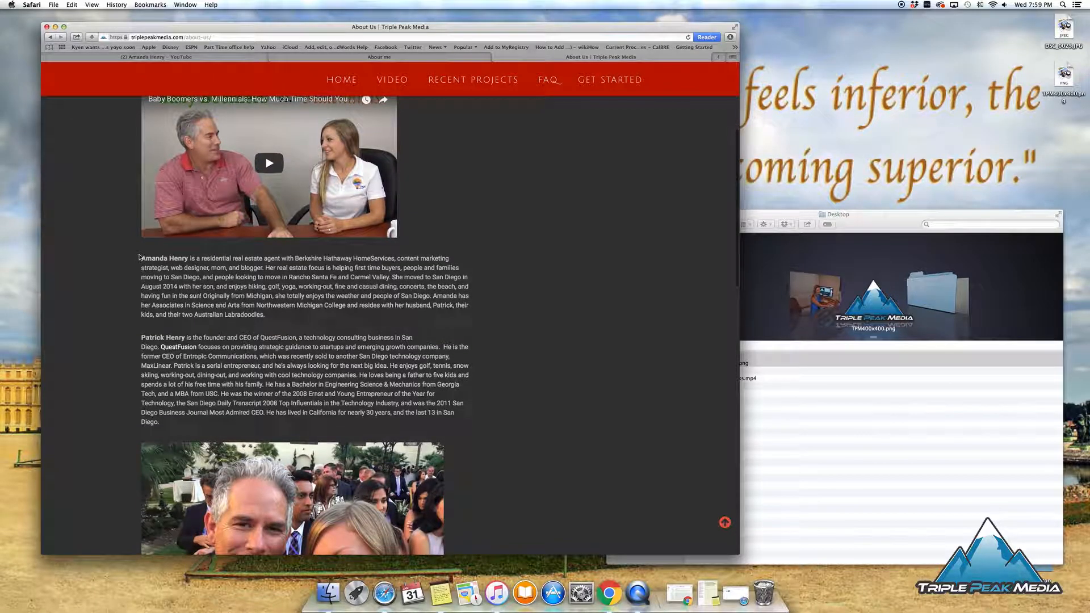
pyautogui.scroll(-6, 154, 264)
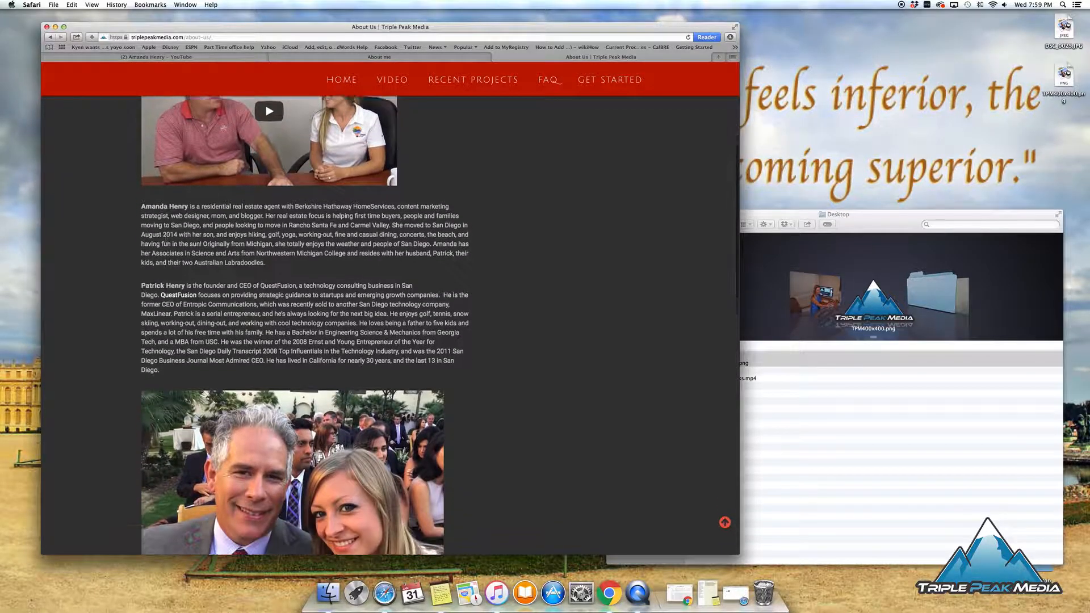
pyautogui.scroll(15, 341, 284)
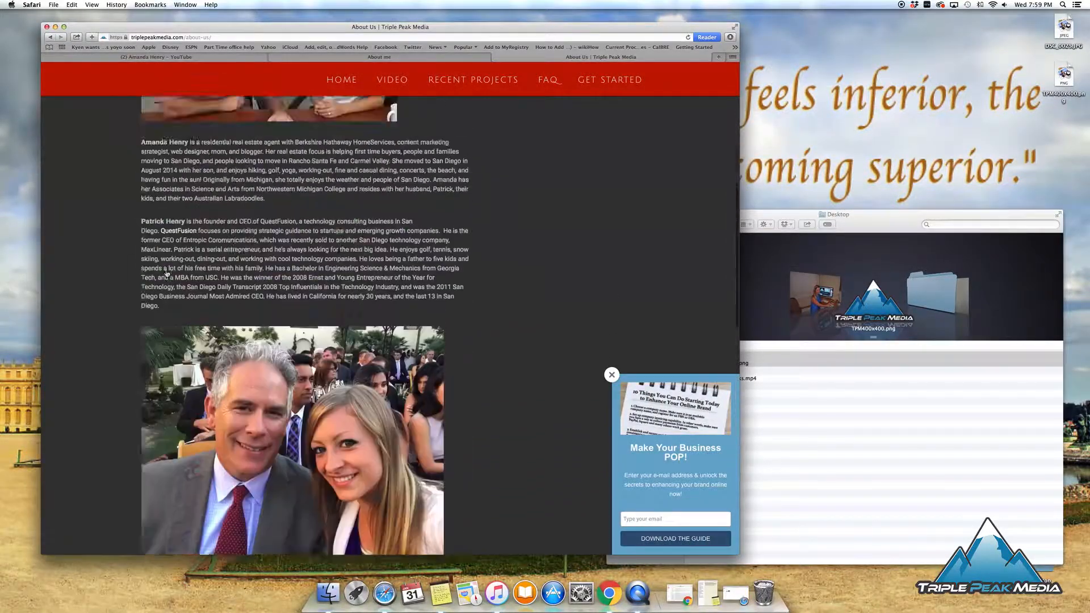
# Step: Return to the website's home page and copy the introductory paragraph beginning "At Triple Peak Media" below the welcome video
pyautogui.click(350, 191)
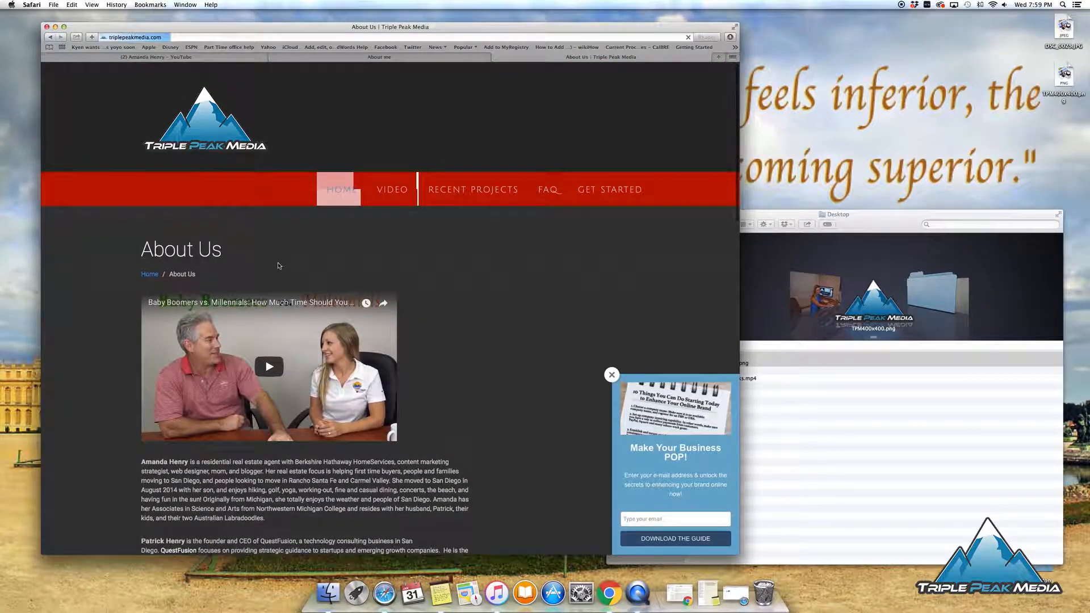
pyautogui.scroll(-2, 291, 244)
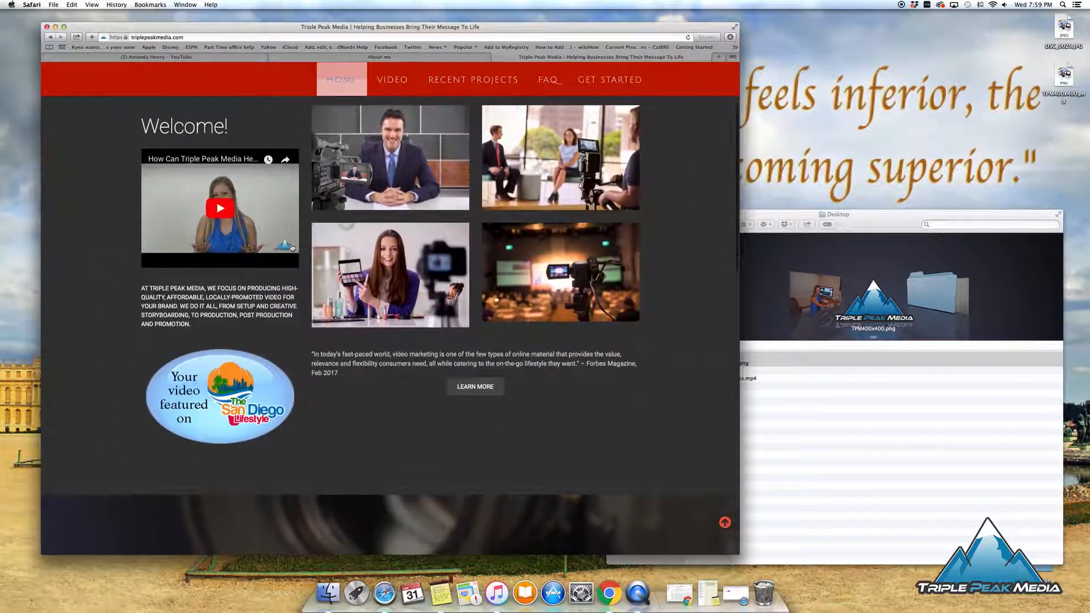
pyautogui.moveTo(161, 280); pyautogui.dragTo(215, 322)
pyautogui.press('super+c')
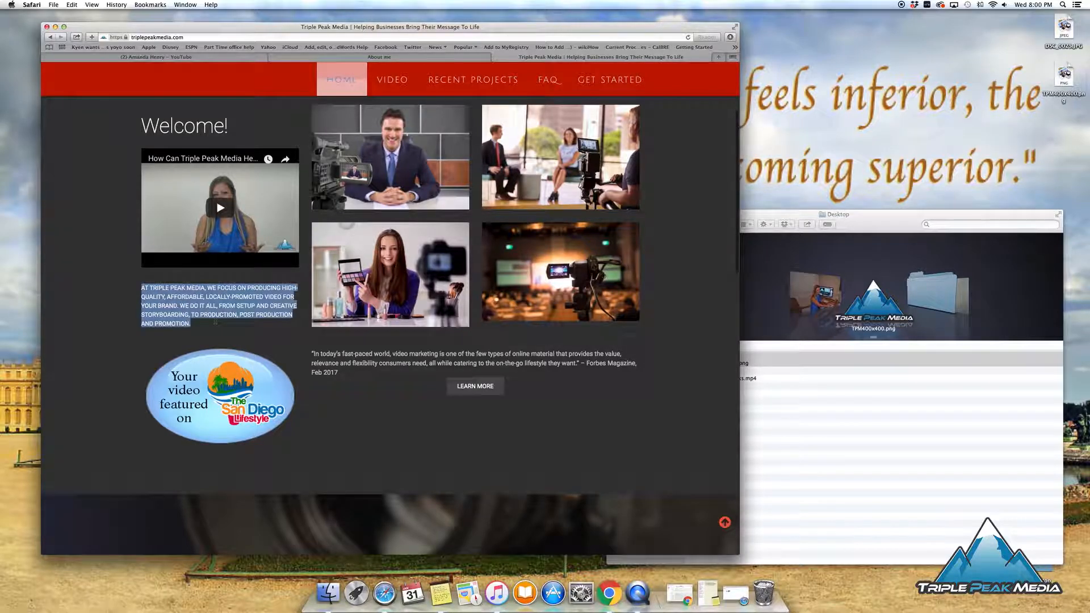
# Step: Replace the YouTube channel description draft with the copied company paragraph and save it
pyautogui.click(340, 58)
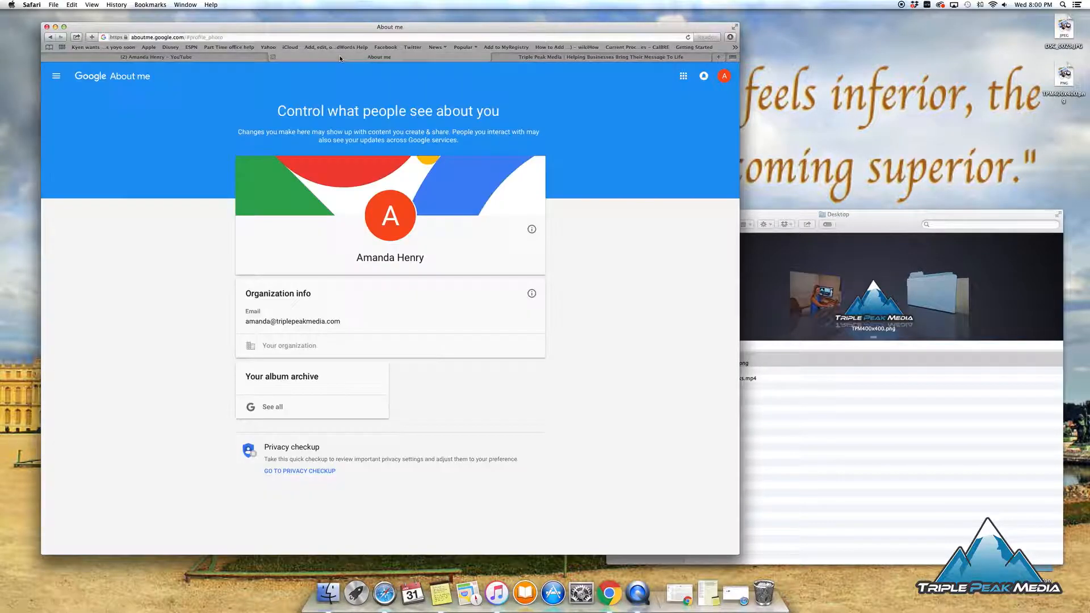
pyautogui.click(192, 58)
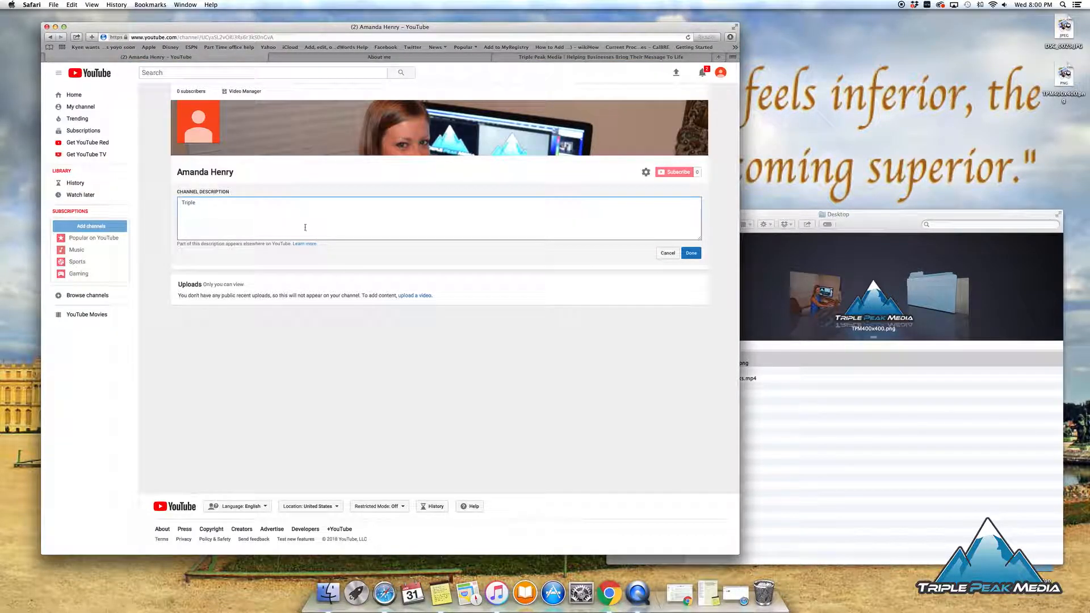
pyautogui.press('super+a')
pyautogui.press('super+v')
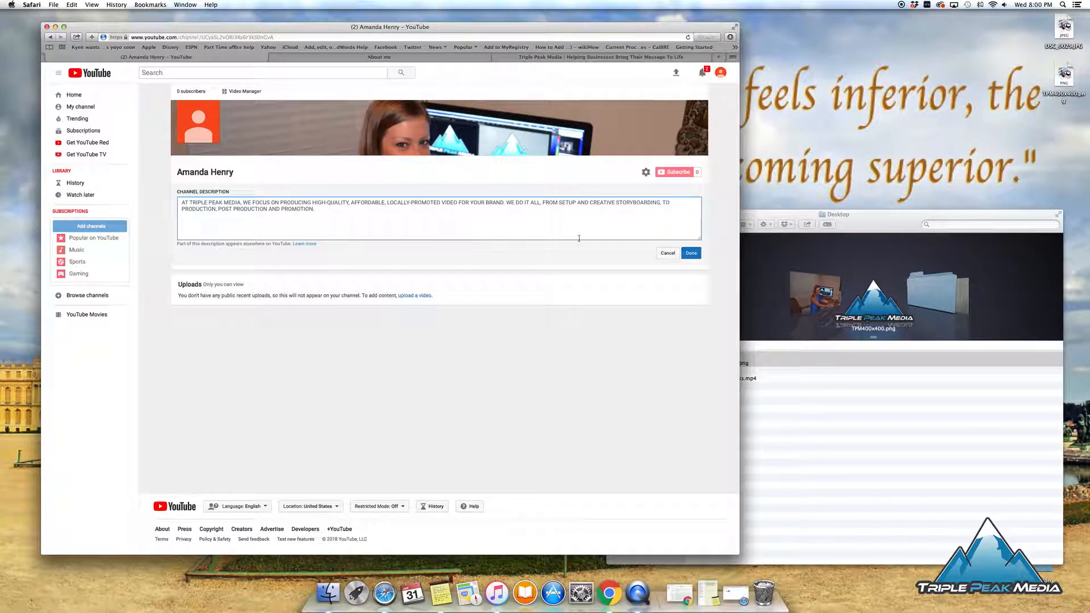
pyautogui.click(691, 253)
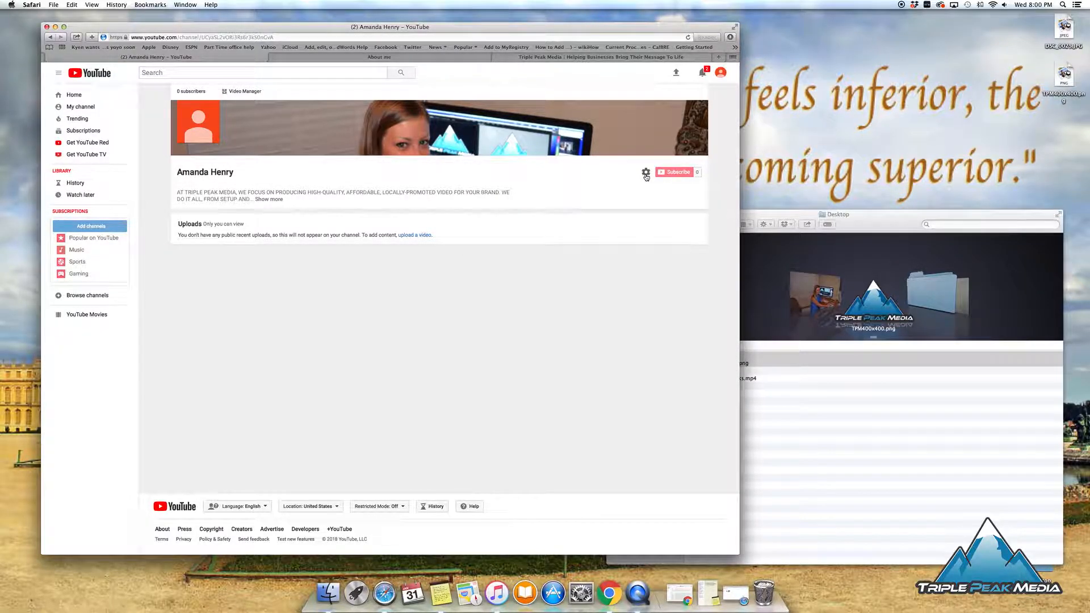
# Step: Save the channel settings with liked videos, subscriptions and saved playlists kept private and layout customization off
pyautogui.click(646, 177)
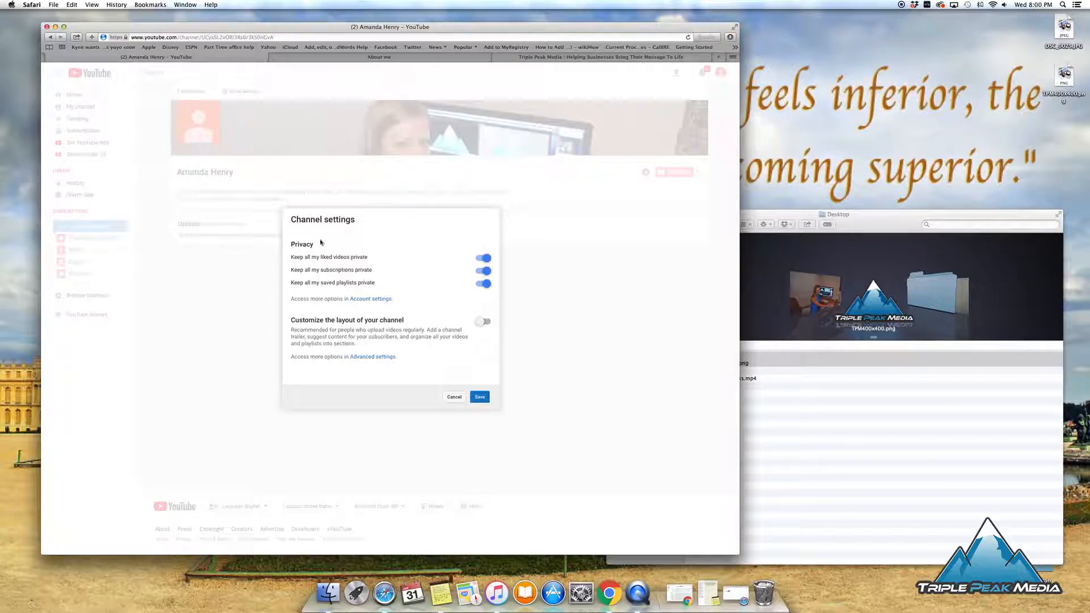
pyautogui.click(480, 396)
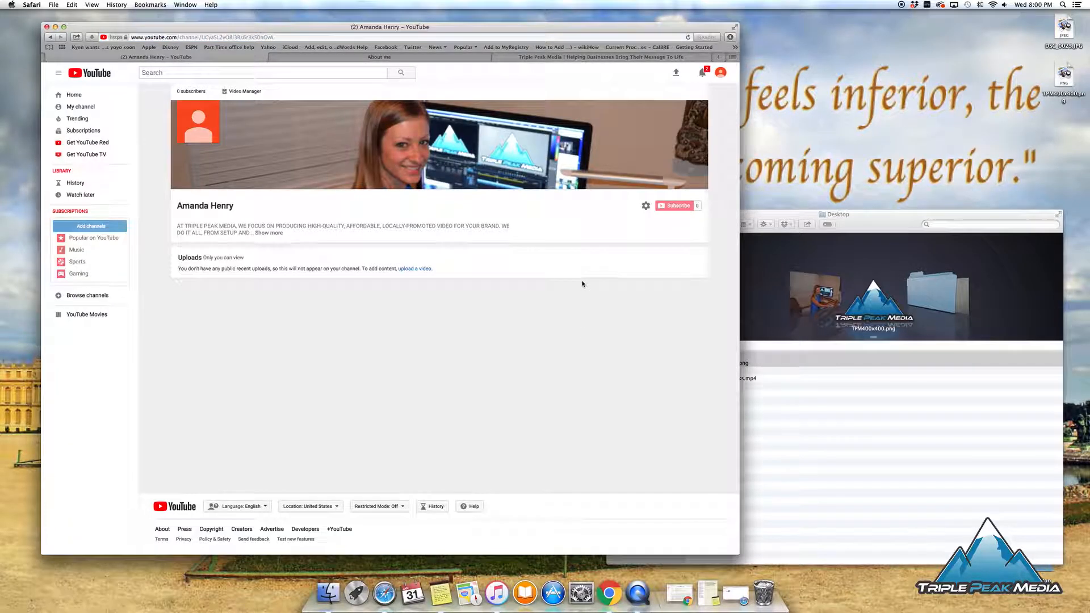
# Step: Open the YouTube account settings, review the linked Google Account options and return to the account overview
pyautogui.click(721, 77)
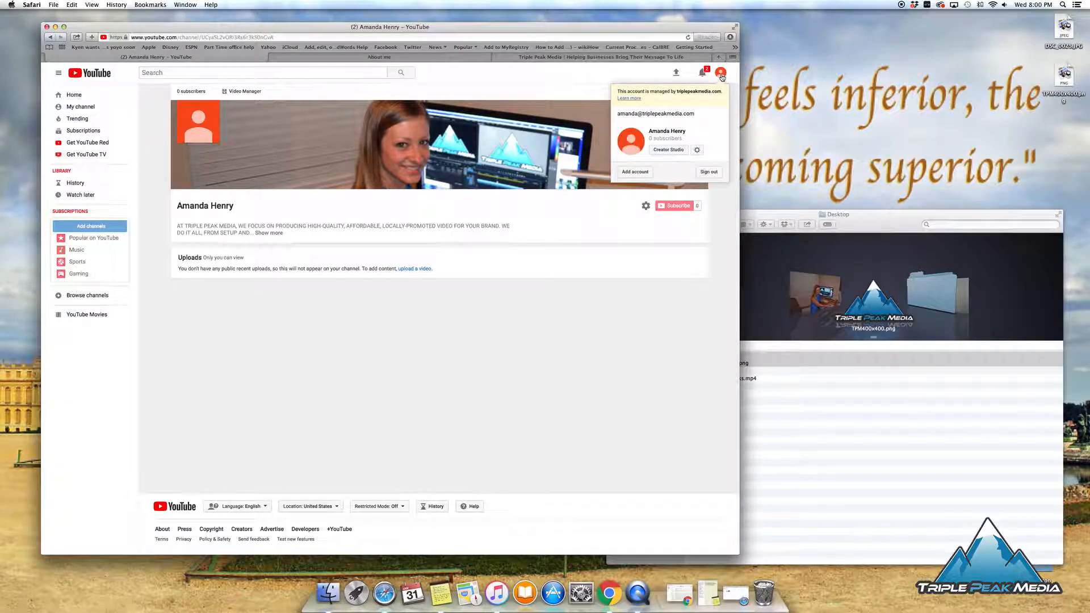
pyautogui.click(695, 150)
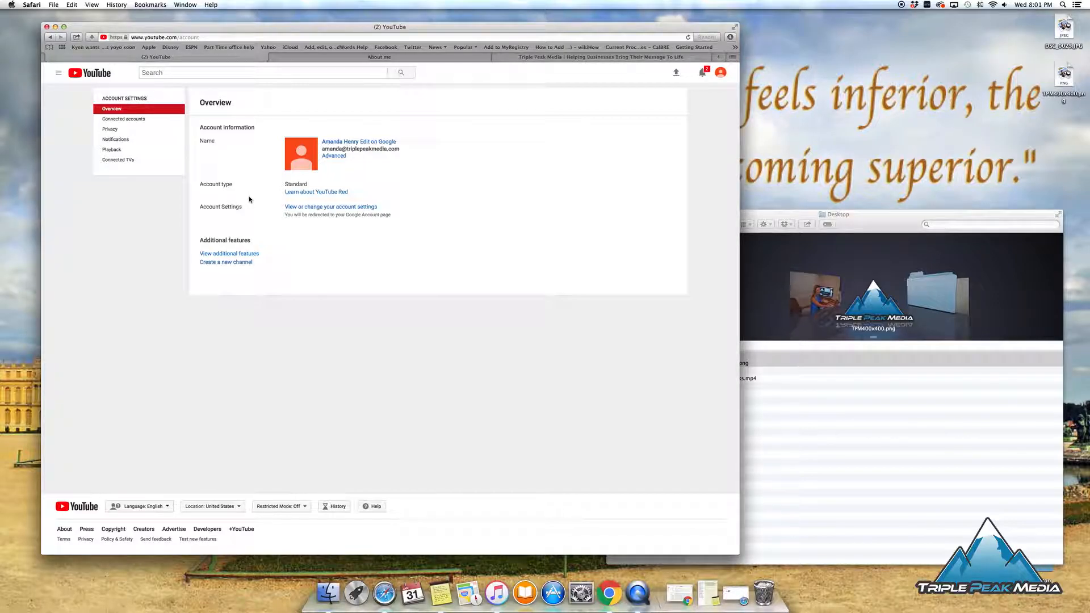
pyautogui.click(300, 208)
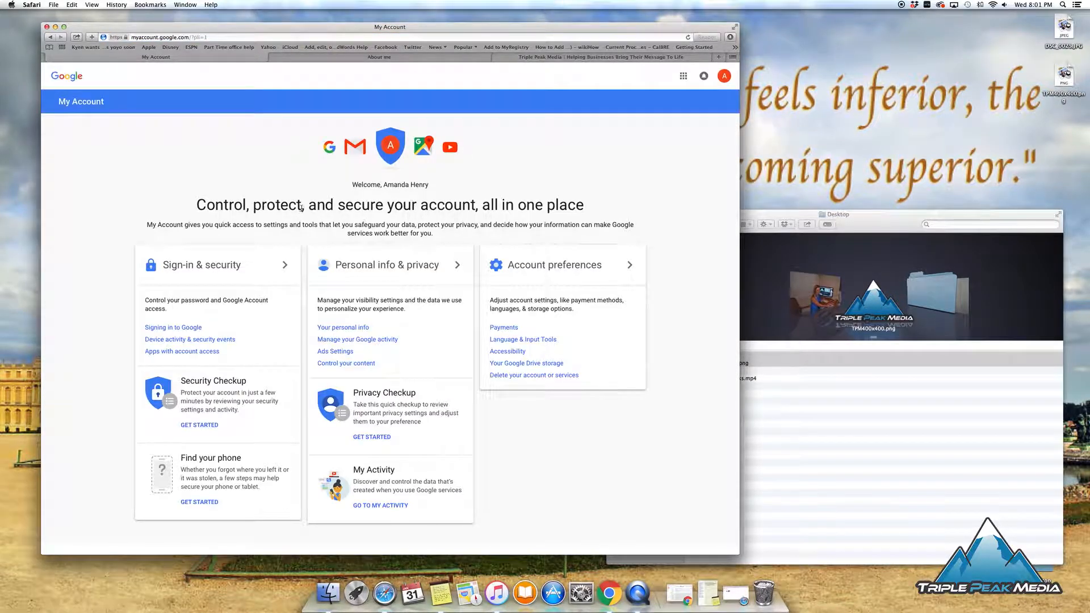
pyautogui.scroll(-1, 232, 265)
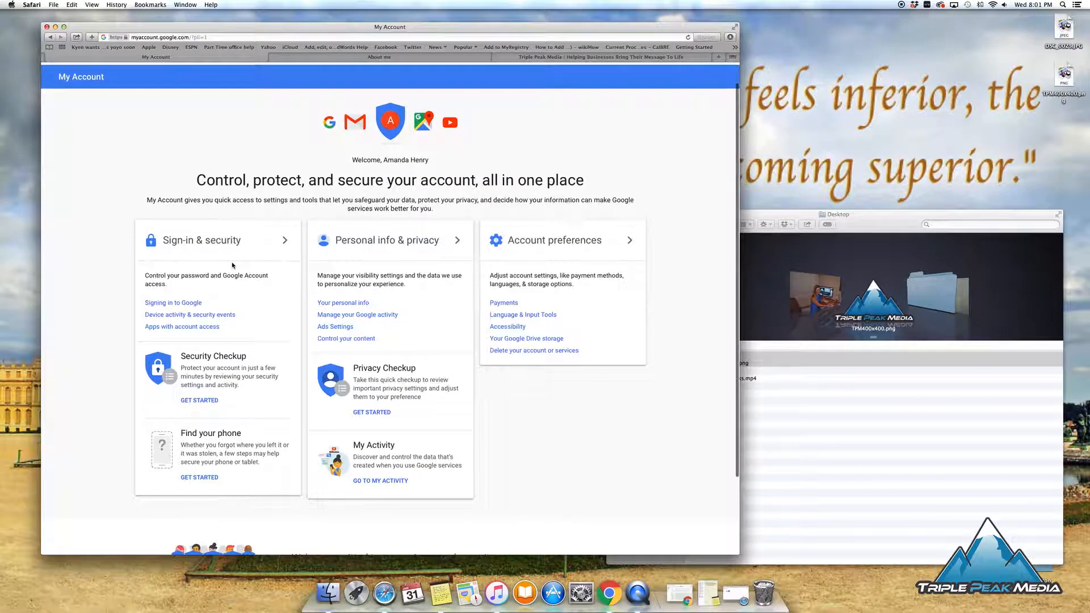
pyautogui.scroll(1, 232, 265)
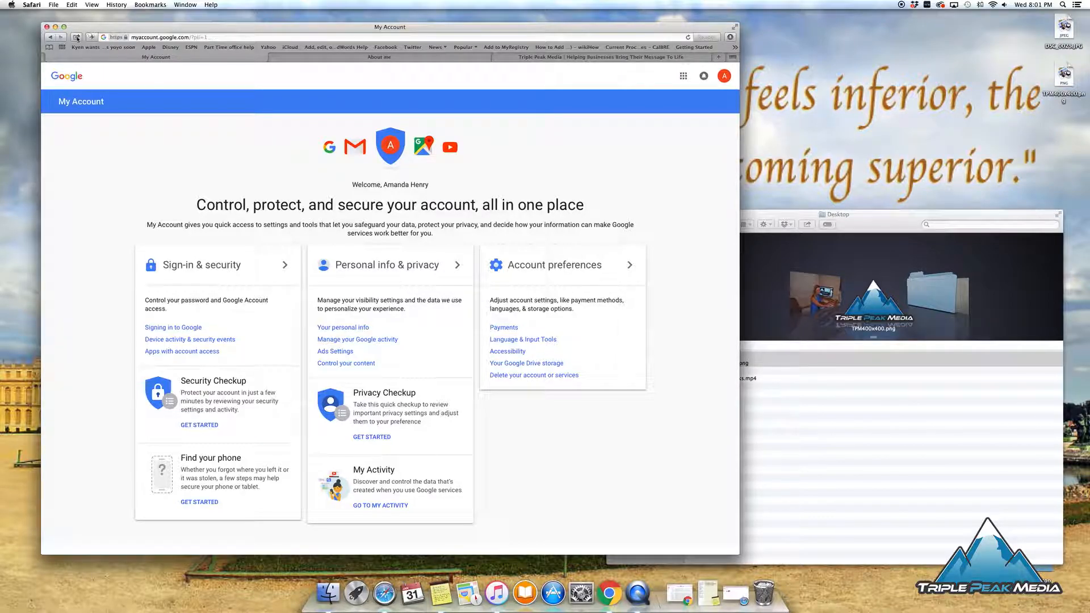
pyautogui.click(51, 37)
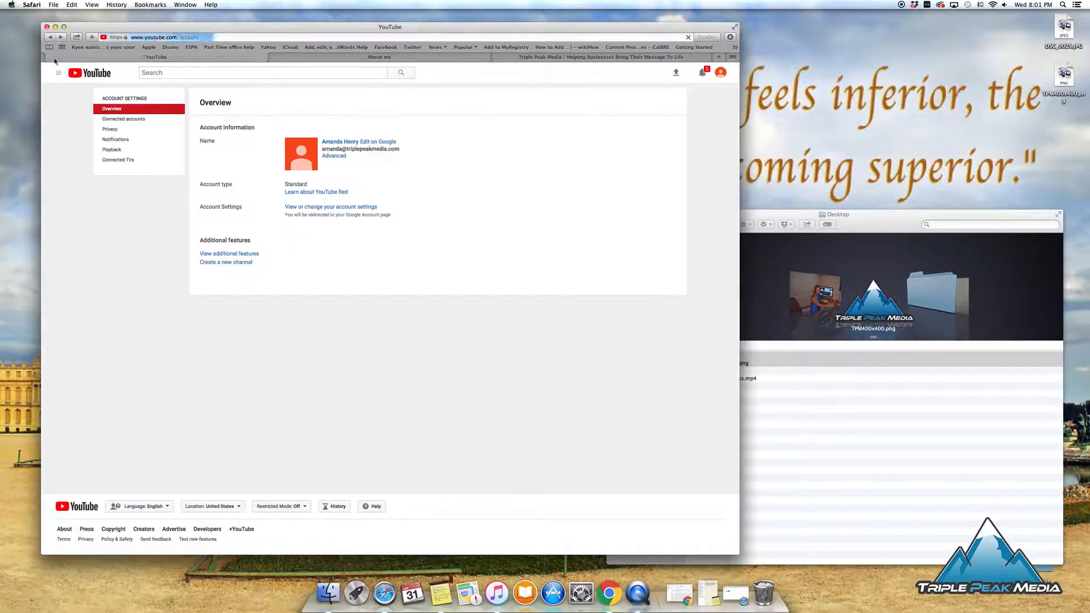
# Step: View the channel's additional features and examine the general eligibility requirements for a custom URL
pyautogui.click(219, 253)
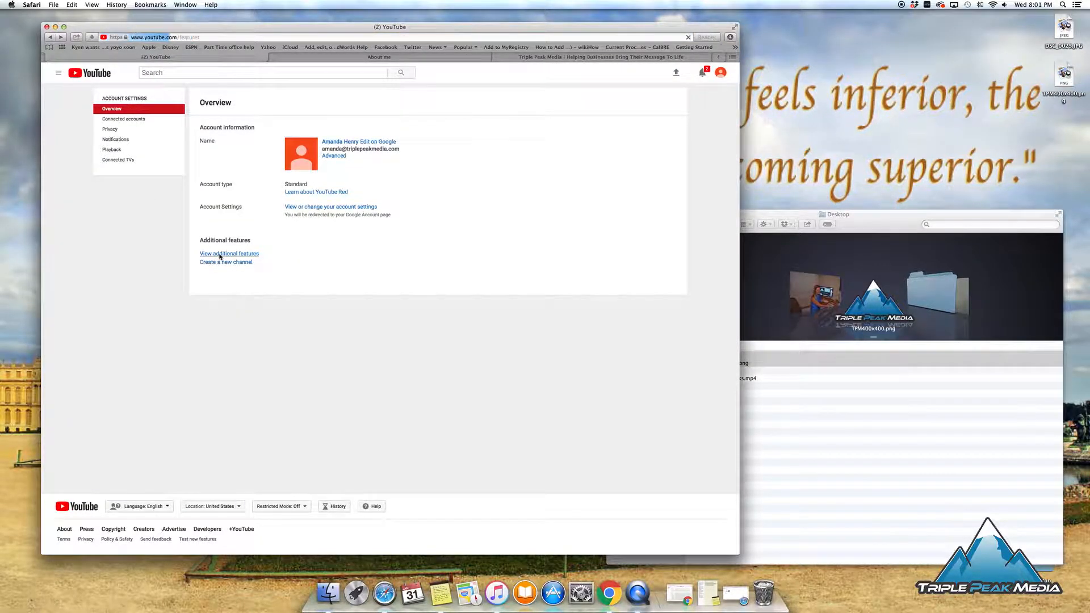
pyautogui.scroll(-2, 233, 258)
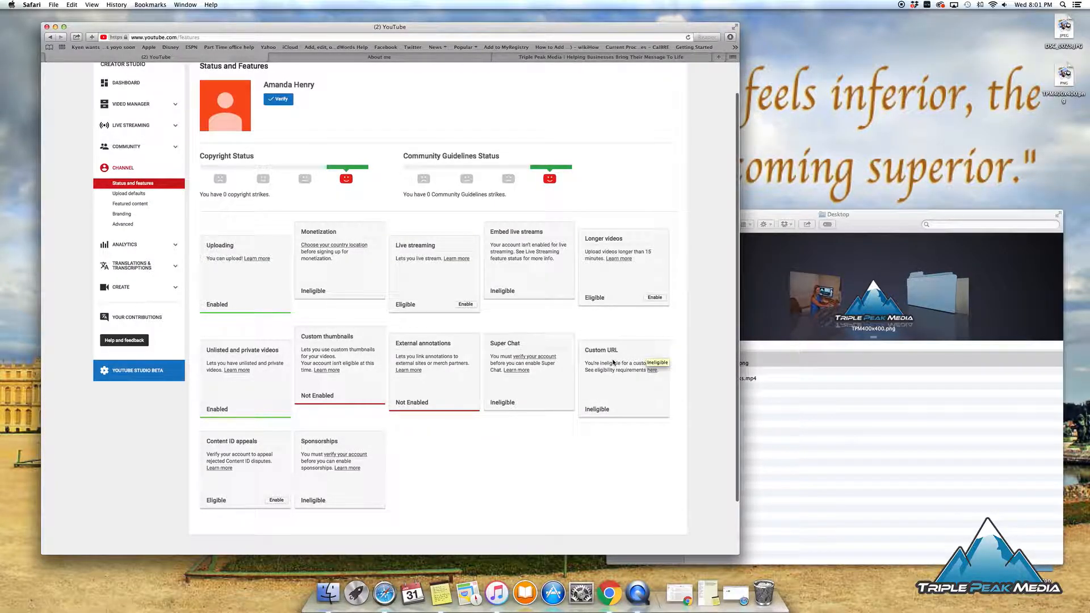
pyautogui.click(653, 372)
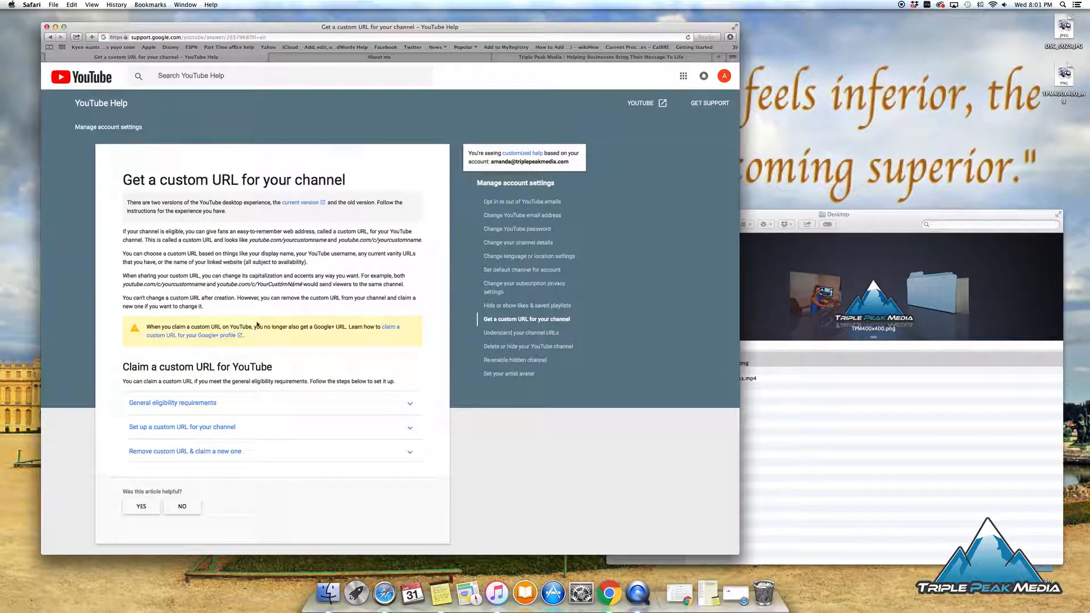
pyautogui.click(184, 403)
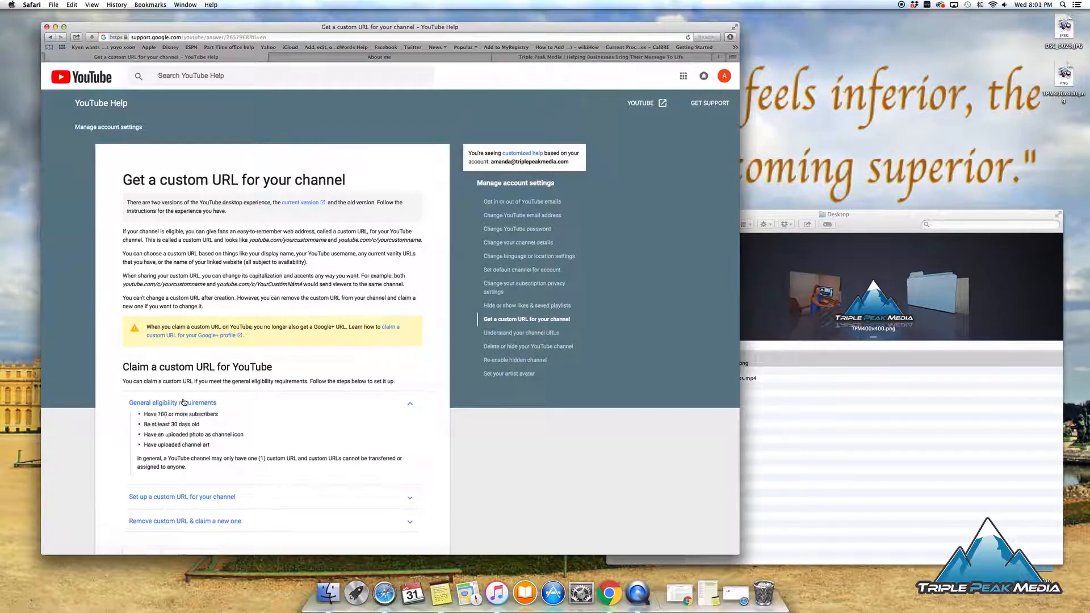
pyautogui.scroll(-1, 200, 382)
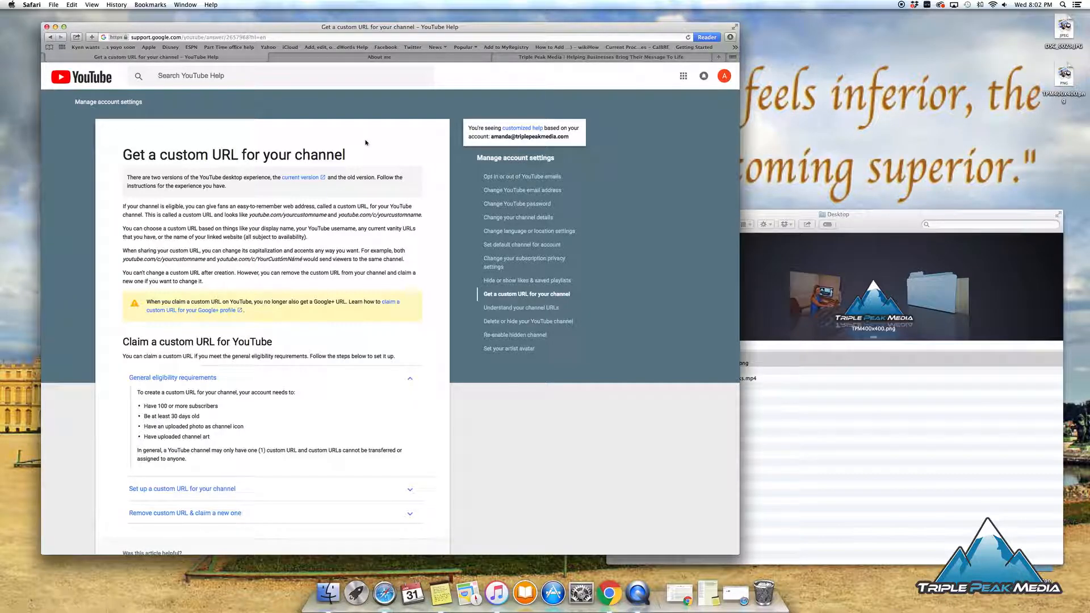
# Step: Examine the instructions for setting up a custom channel URL, including the example address format
pyautogui.scroll(-2, 252, 365)
pyautogui.scroll(-1, 253, 365)
pyautogui.click(213, 437)
pyautogui.scroll(-1, 245, 422)
pyautogui.scroll(-5, 244, 421)
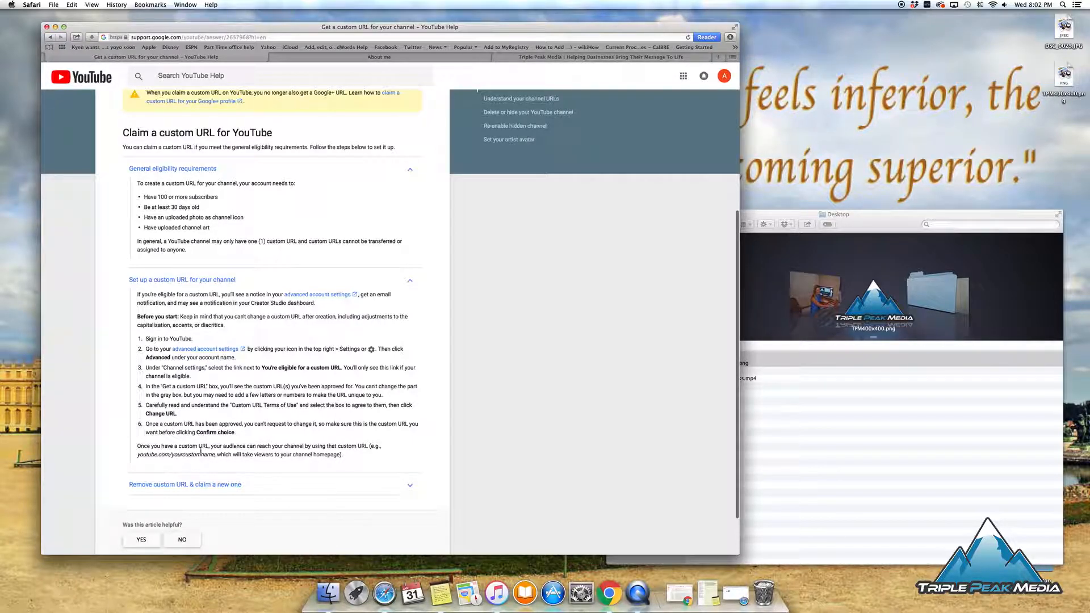
pyautogui.moveTo(138, 455); pyautogui.dragTo(214, 454)
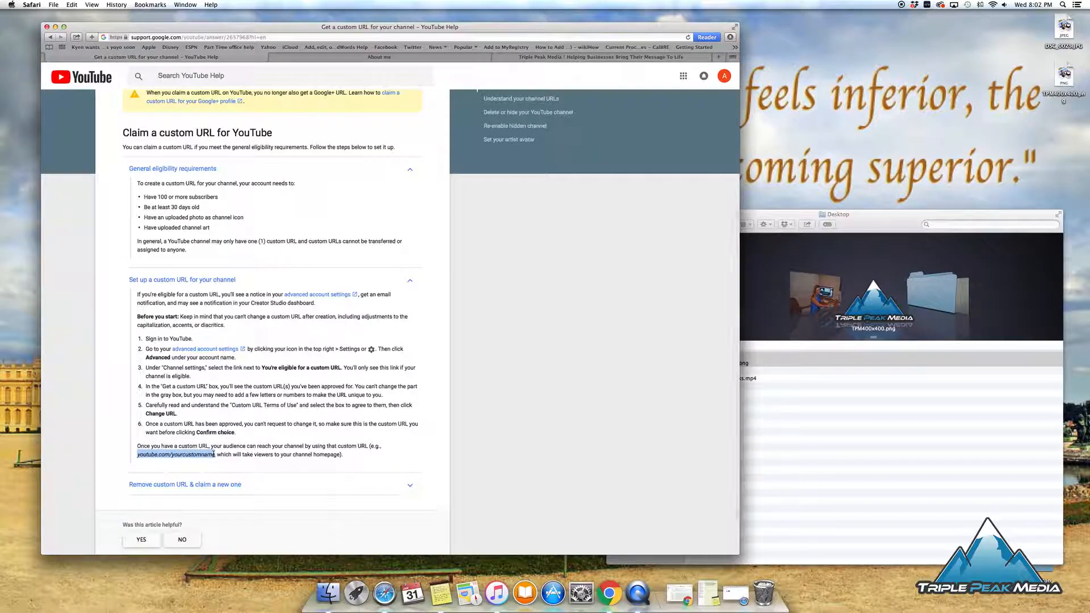
pyautogui.scroll(-2, 306, 448)
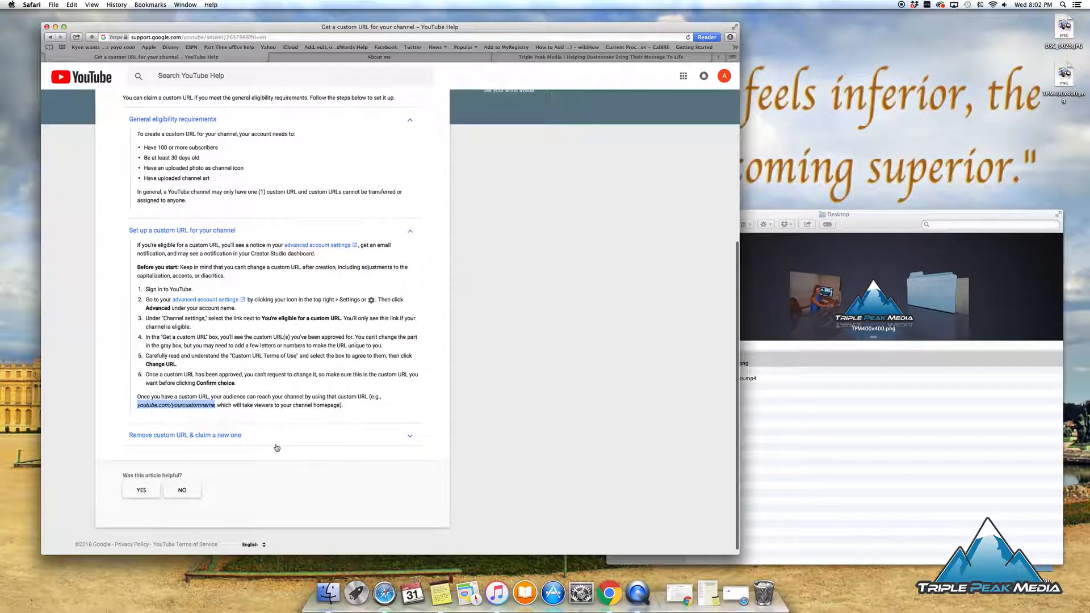
pyautogui.click(263, 370)
pyautogui.scroll(10, 264, 371)
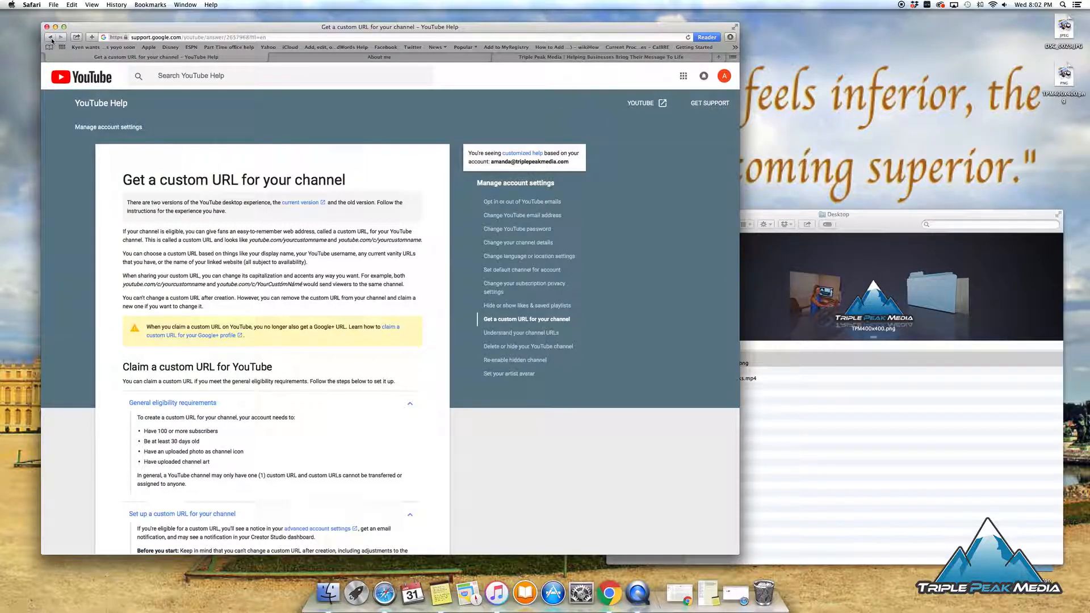
# Step: Return to the channel features, open the upload defaults, keep privacy at Public and set the category to Film & Animation
pyautogui.click(51, 37)
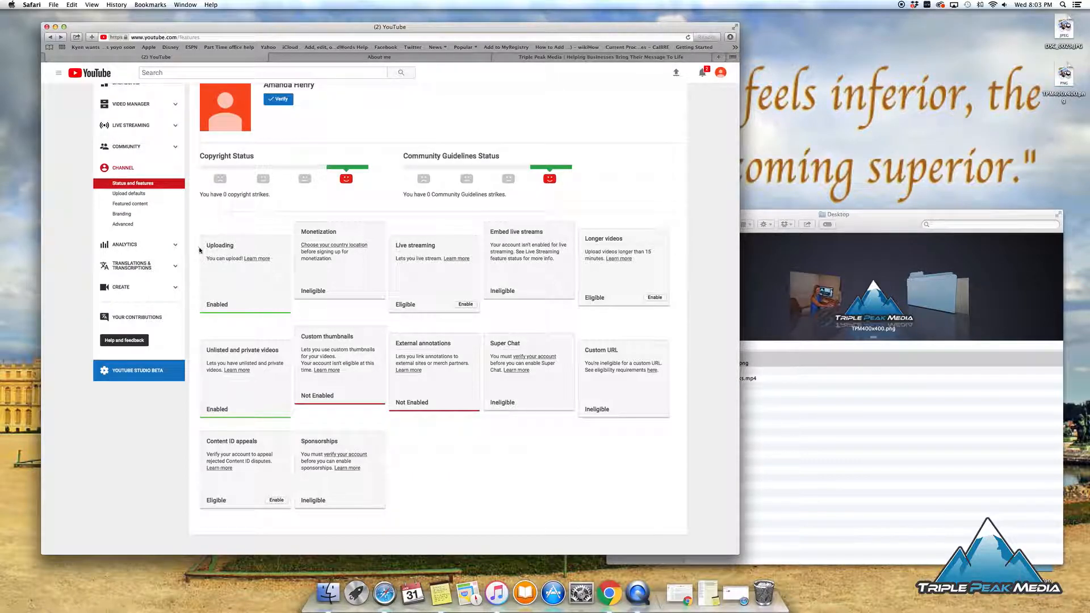
pyautogui.click(130, 195)
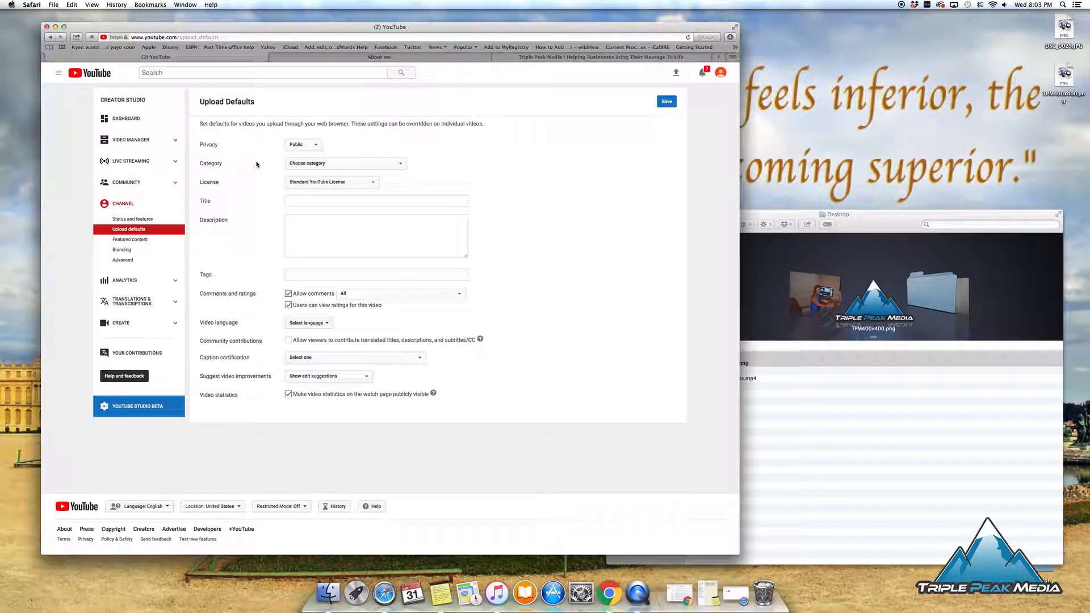
pyautogui.click(302, 147)
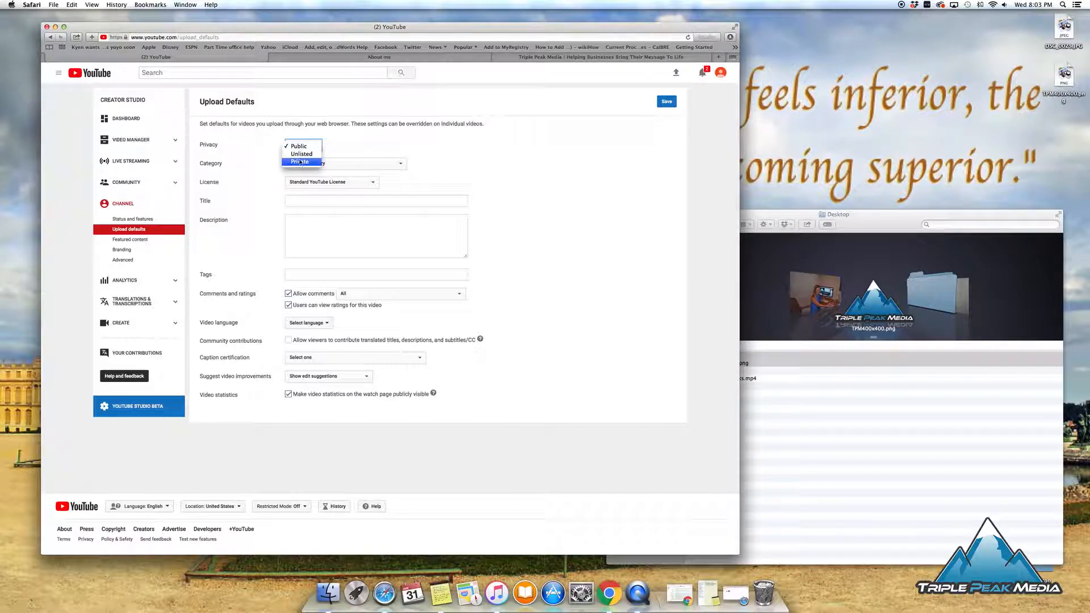
pyautogui.click(306, 147)
pyautogui.click(321, 164)
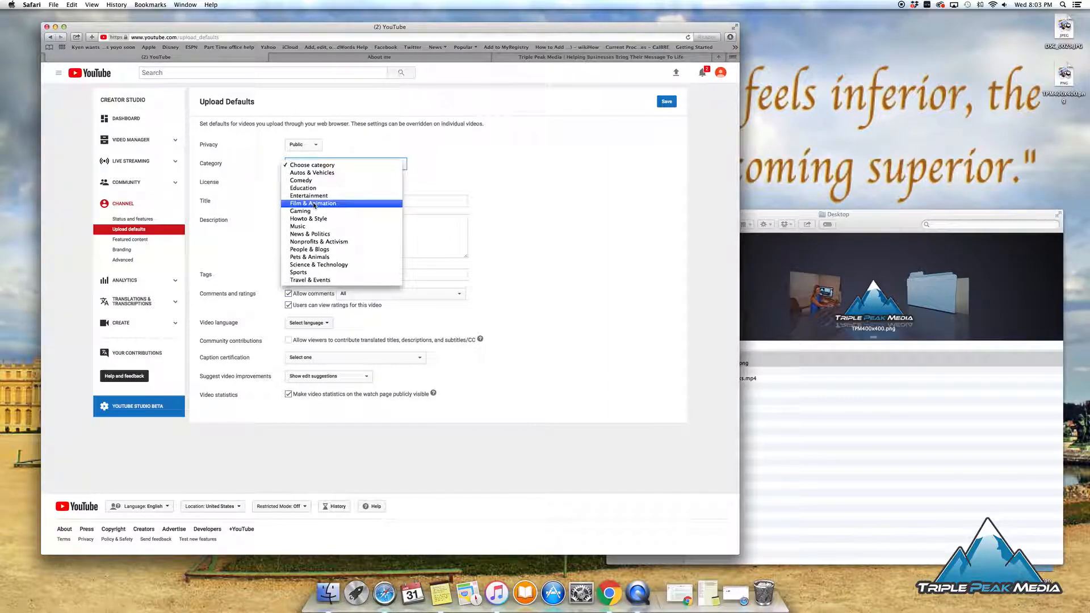
pyautogui.click(314, 204)
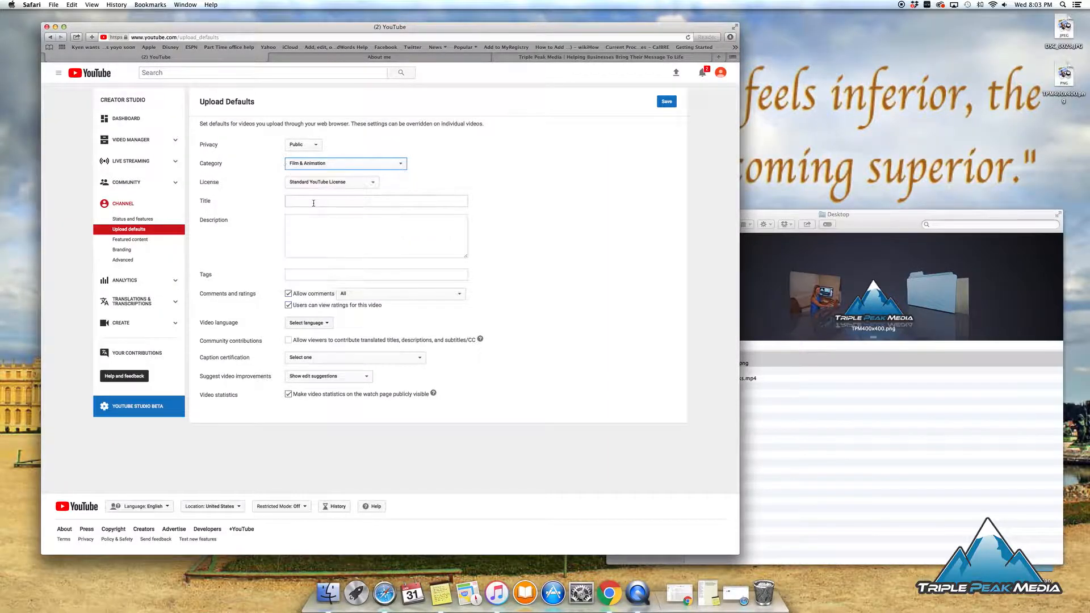
# Step: Keep the Standard YouTube License and leave the default title blank
pyautogui.click(305, 182)
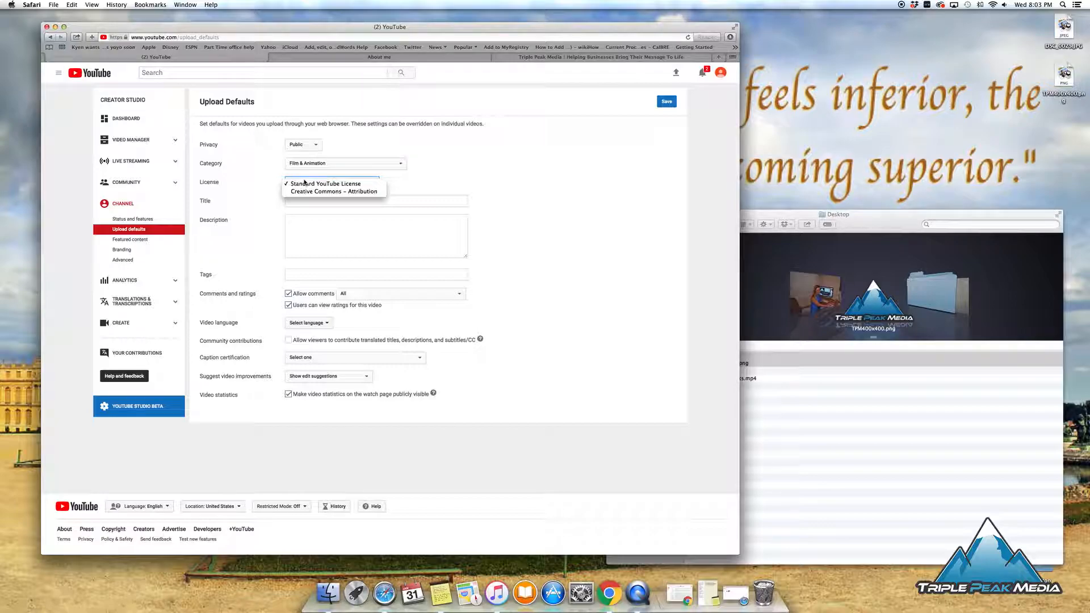
pyautogui.click(306, 183)
pyautogui.click(317, 200)
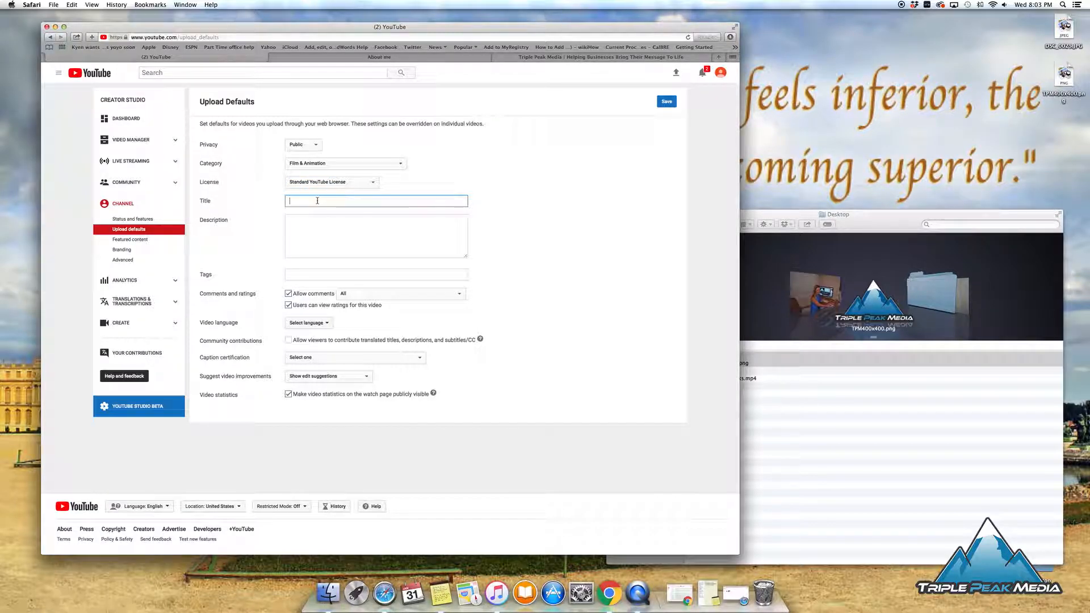
pyautogui.click(321, 228)
pyautogui.write('For more information')
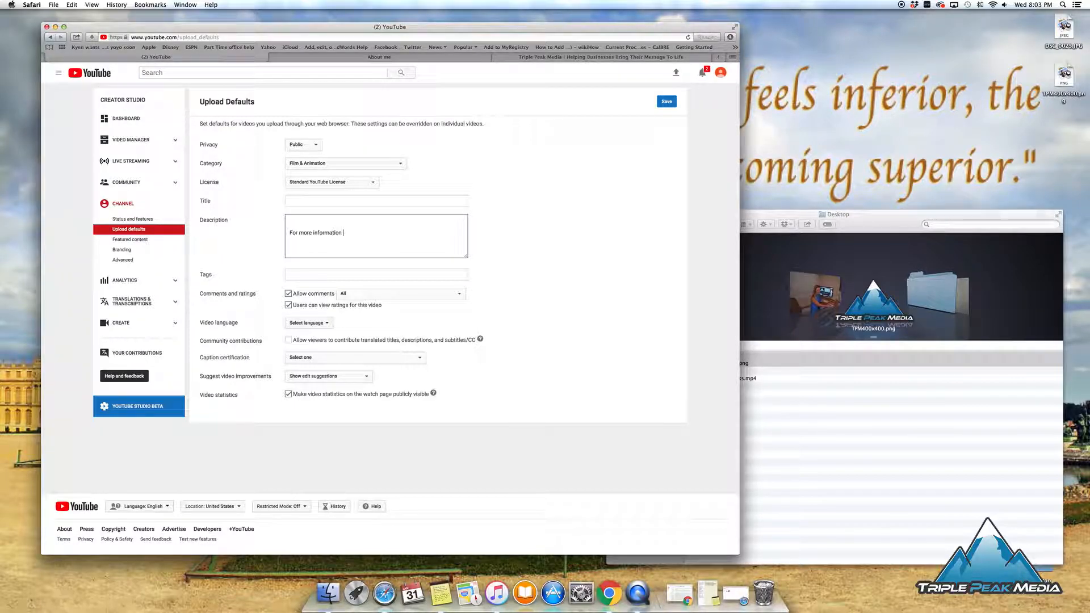
pyautogui.write(', please visit www.triplepeakmedia.com.')
pyautogui.press('Return')
pyautogui.write('You can also follow u')
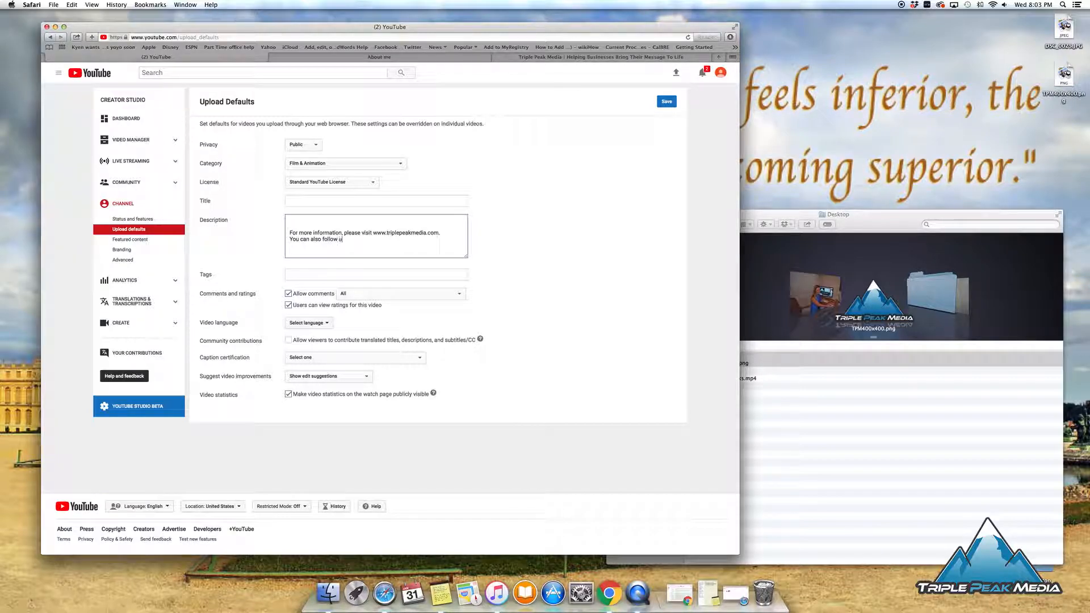
pyautogui.write('s on twitter.com/triplepeakmedia.')
pyautogui.click(310, 219)
# Step: Set the default tags to video marketing, entrepreneur, business owner, video, blogger, vlog
pyautogui.click(292, 276)
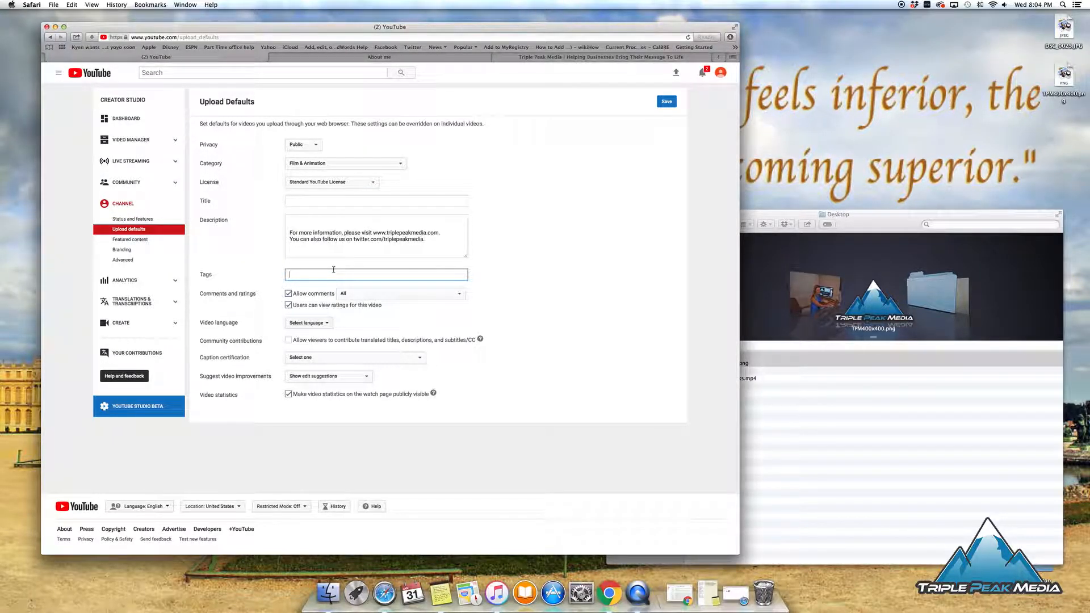
pyautogui.write('video markering')
pyautogui.press('BackSpace')
pyautogui.press('BackSpace')
pyautogui.press('BackSpace')
pyautogui.press('BackSpace')
pyautogui.write('ting, entrepreneur, business owner, video')
pyautogui.press('BackSpace')
pyautogui.write('blogger, blog')
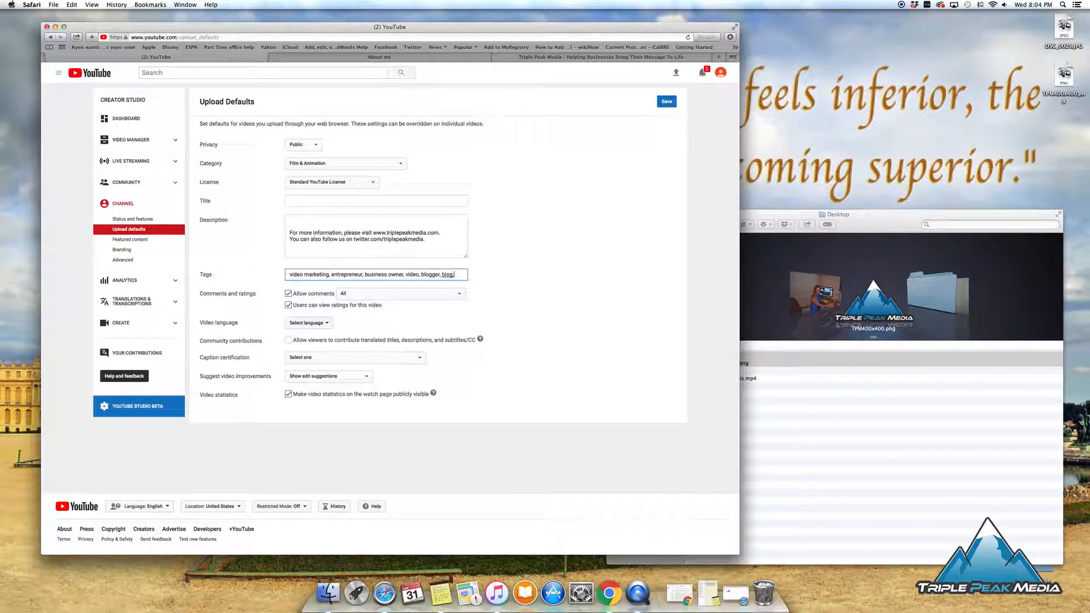
pyautogui.write('vlog')
# Step: Set the video language to English and caption certification to never aired on U.S. television, keep Show edit suggestions, and save the upload defaults
pyautogui.click(306, 323)
pyautogui.click(305, 336)
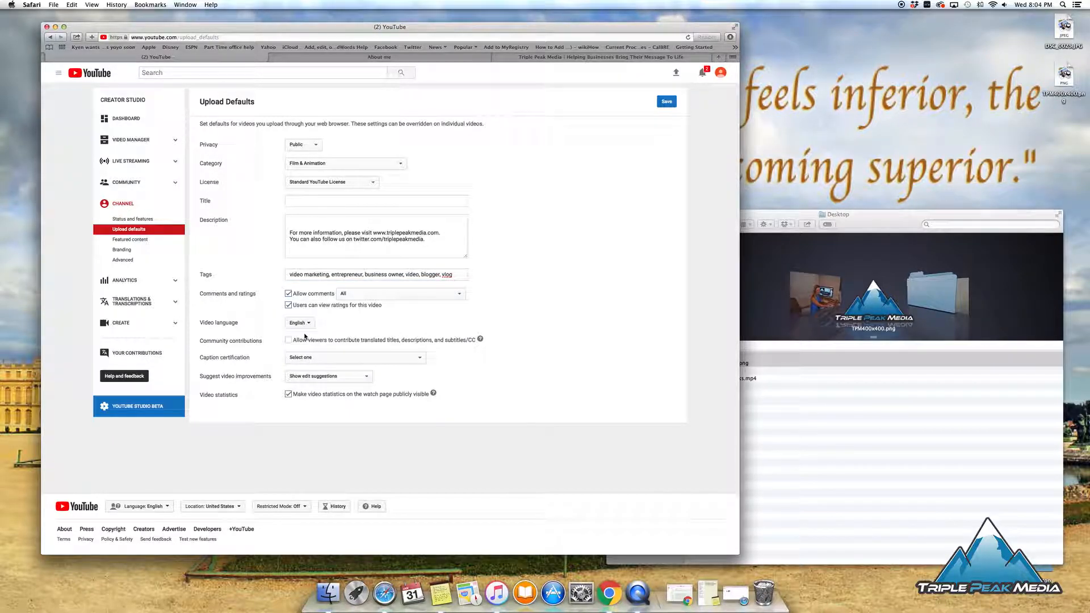
pyautogui.click(304, 357)
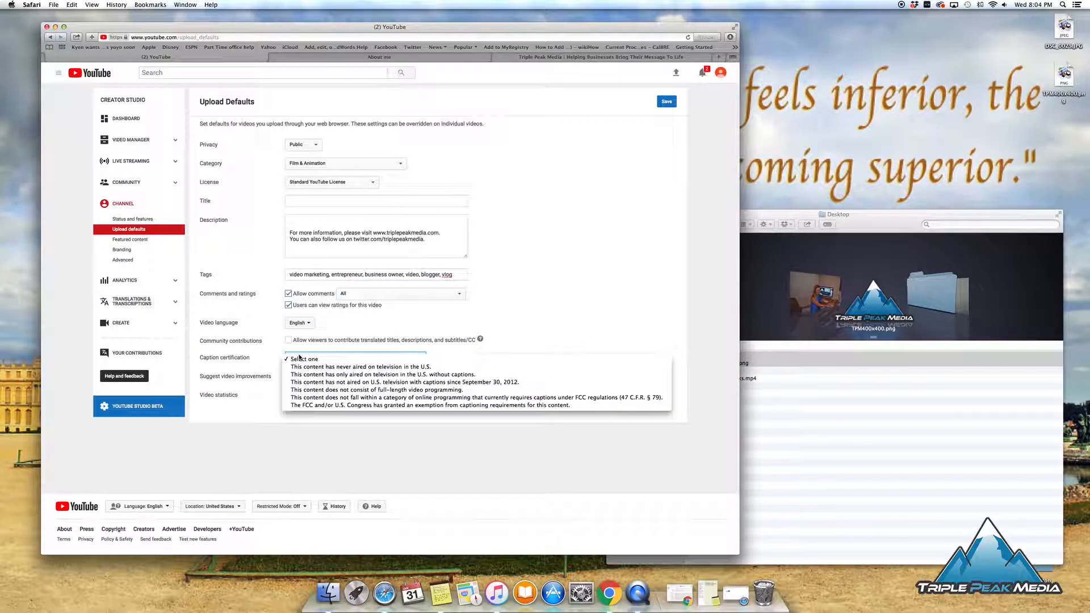
pyautogui.click(305, 367)
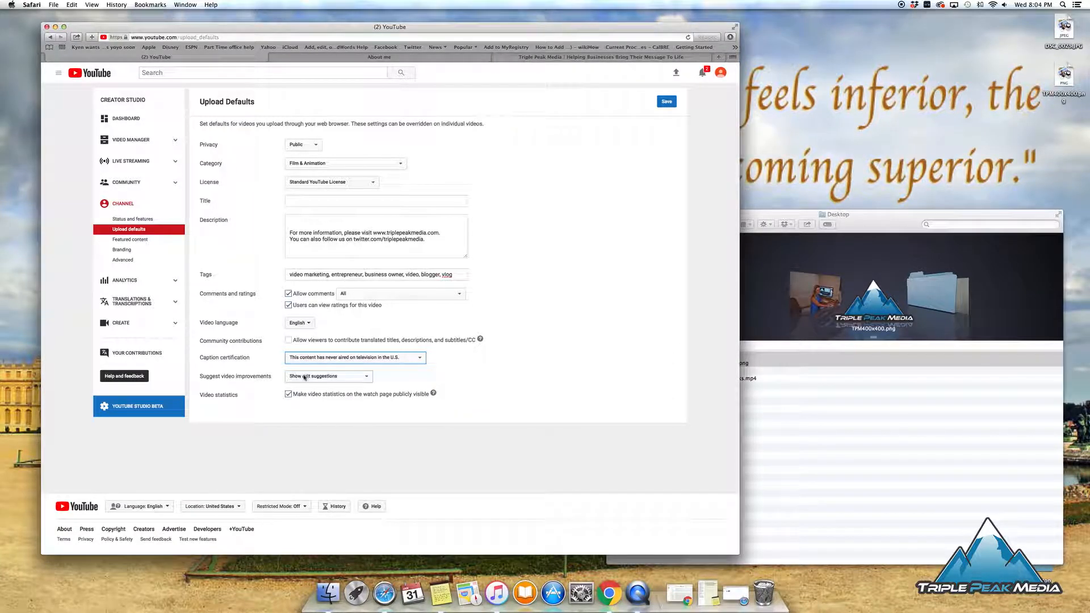
pyautogui.click(318, 377)
pyautogui.click(515, 373)
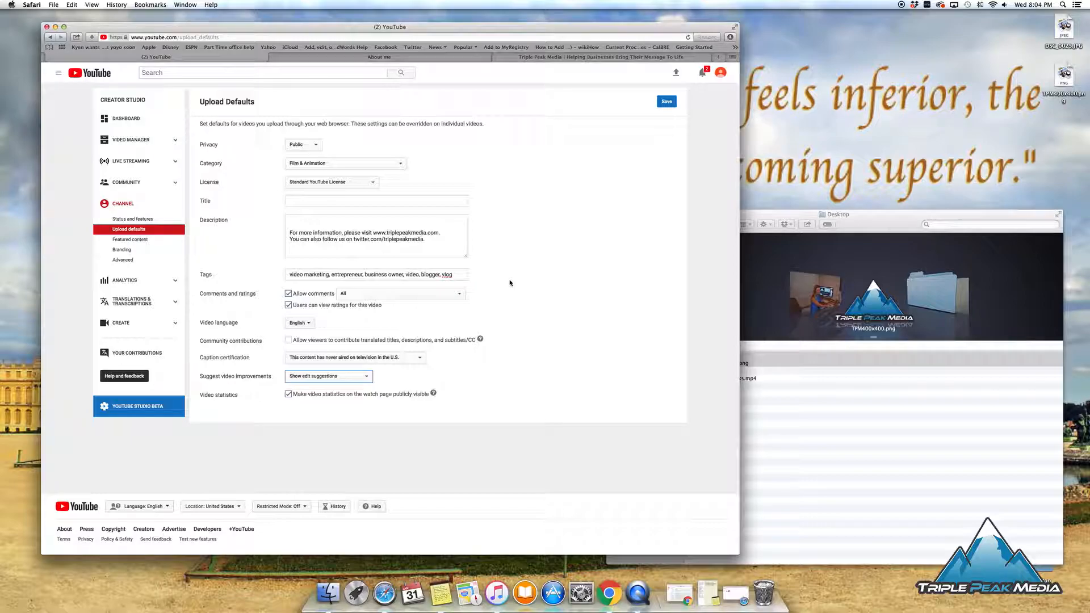
pyautogui.click(669, 103)
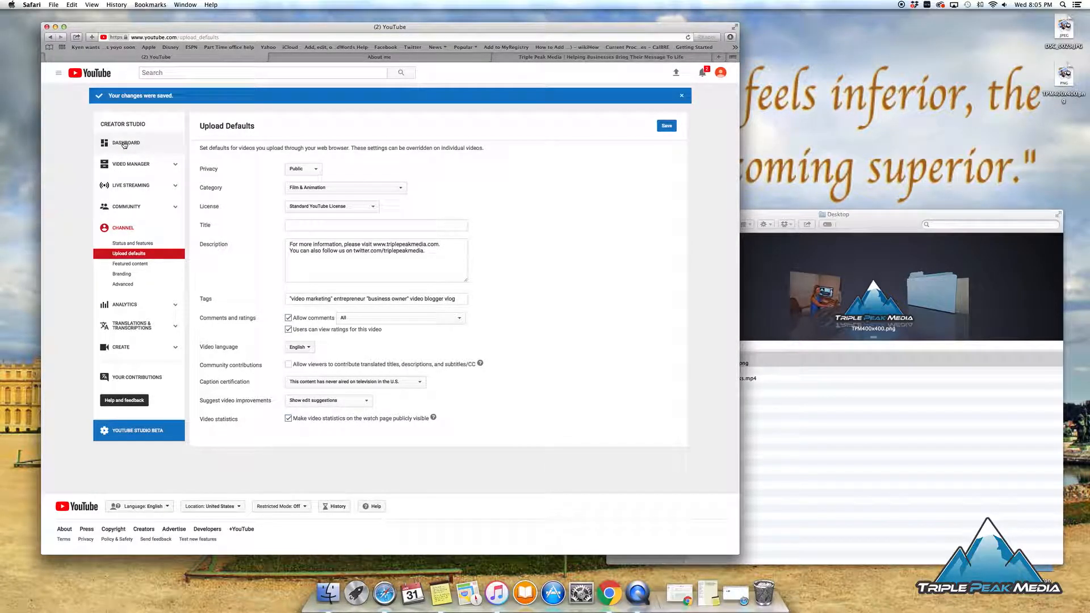
# Step: View the channel dashboard and the list of uploaded videos, and open the video upload page
pyautogui.click(135, 144)
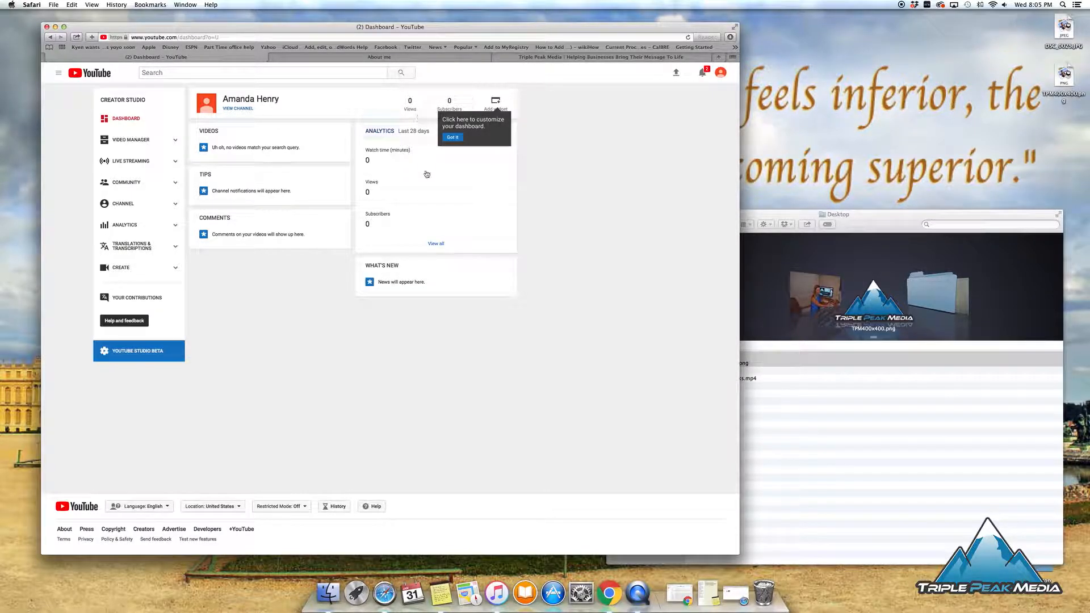
pyautogui.click(130, 140)
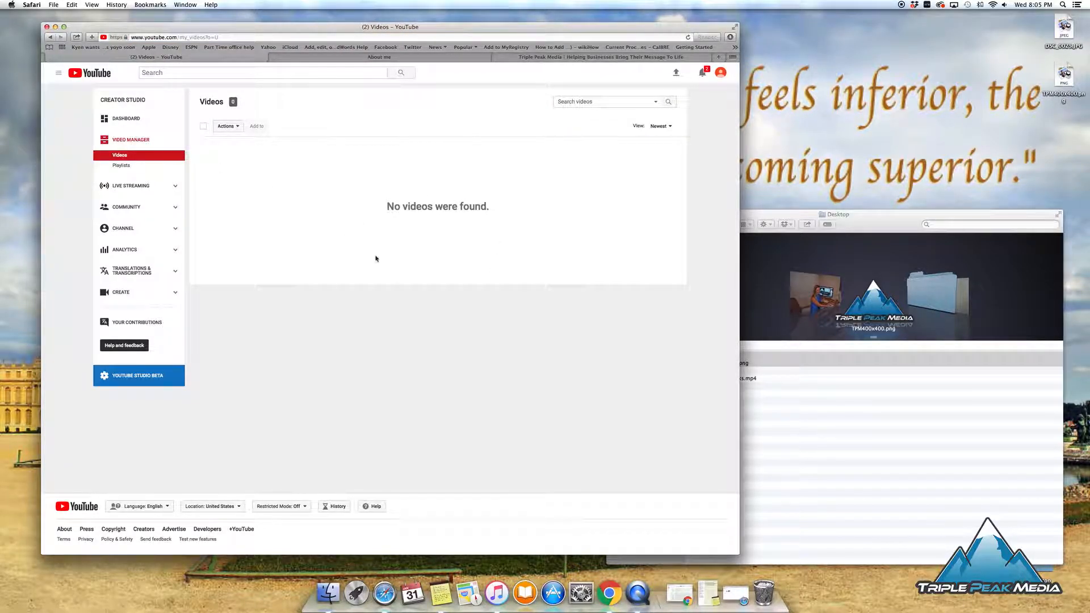
pyautogui.click(679, 74)
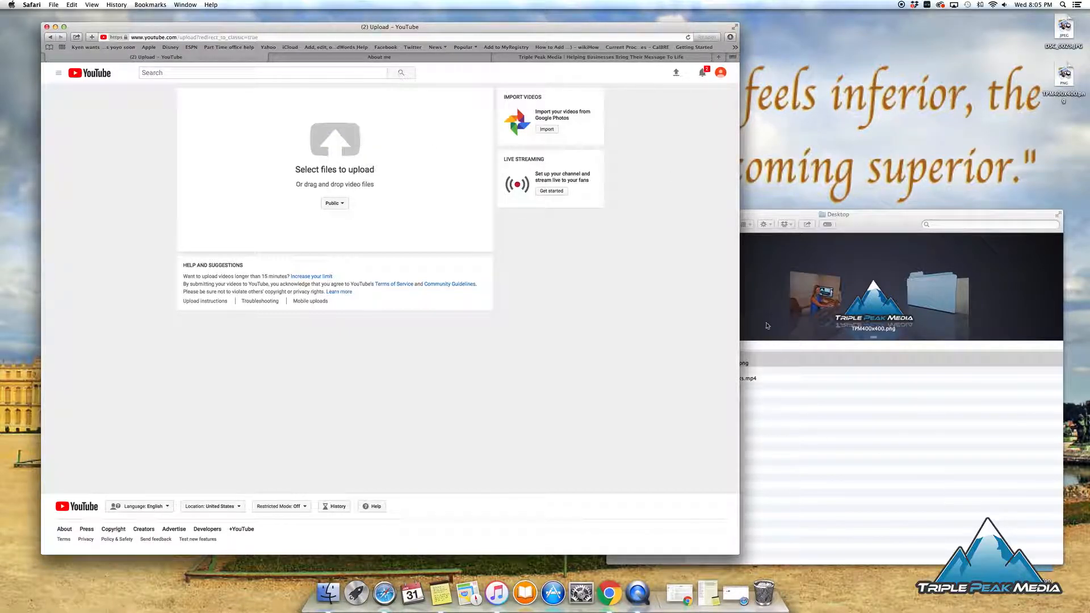
# Step: Upload the video file AboutTPMPeaks.mp4 from the Desktop
pyautogui.click(339, 138)
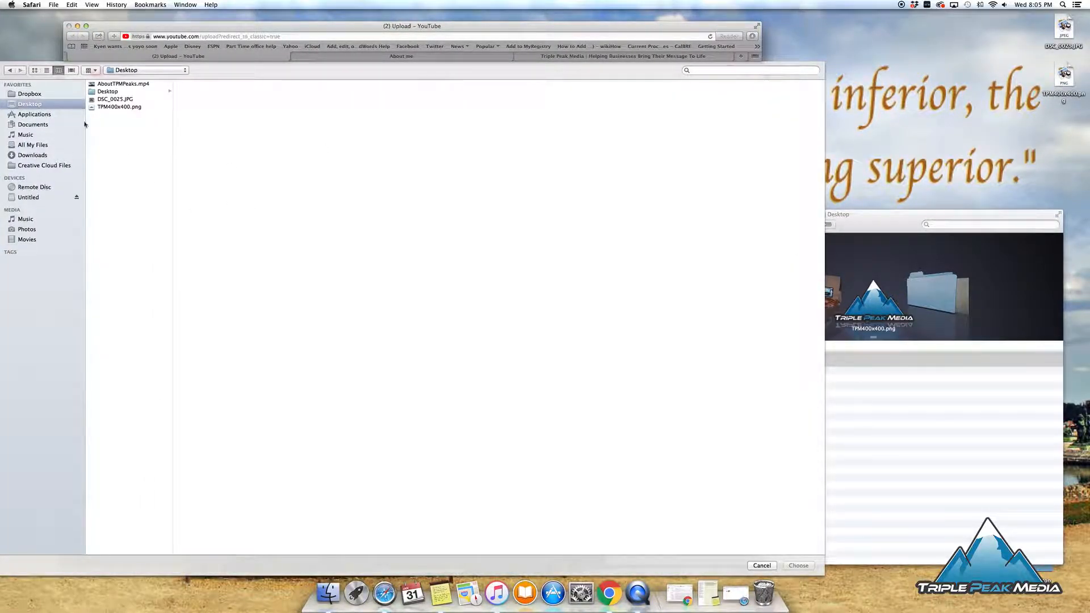
pyautogui.click(115, 84)
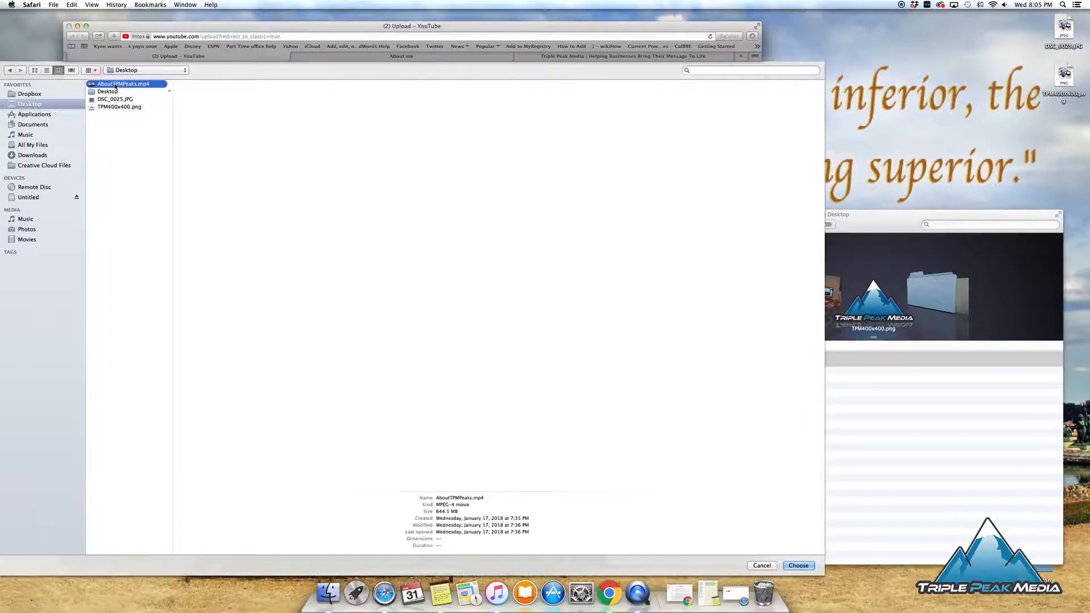
pyautogui.click(798, 566)
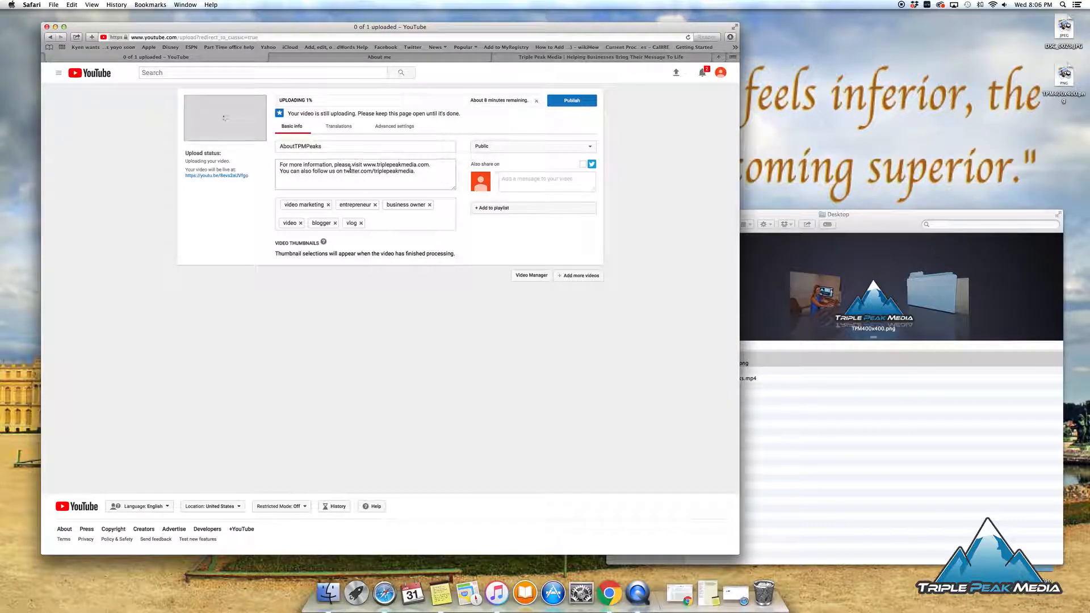
# Step: Copy the "What is Triple Peak Media" paragraph from the note in Notes and insert it above the default text in the video description
pyautogui.click(708, 593)
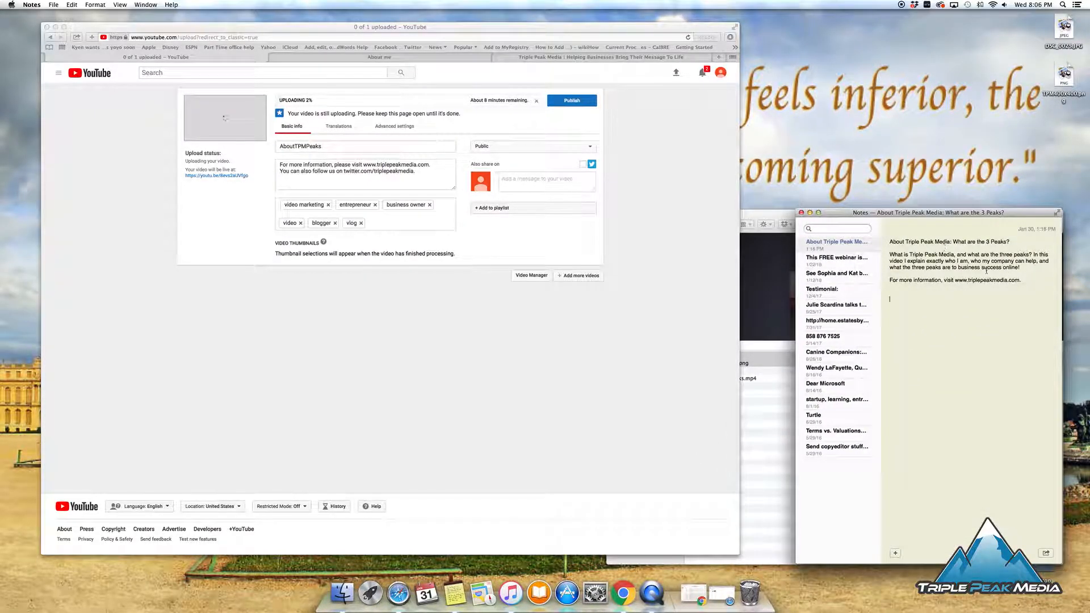
pyautogui.moveTo(1024, 281); pyautogui.dragTo(888, 252)
pyautogui.click(958, 267)
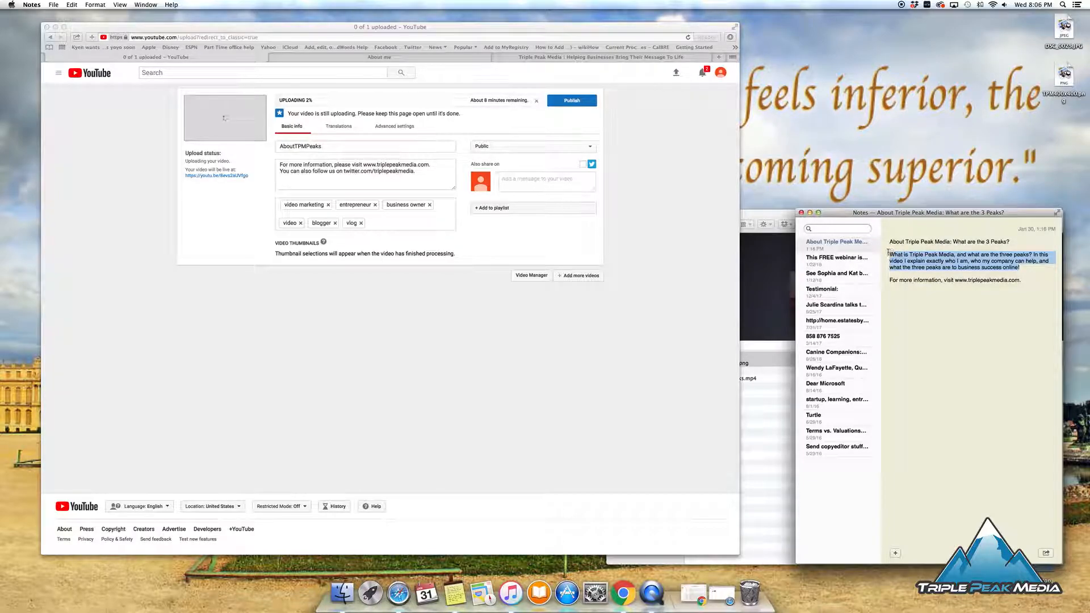
pyautogui.press('super+c')
pyautogui.click(290, 178)
pyautogui.moveTo(289, 179); pyautogui.dragTo(286, 158)
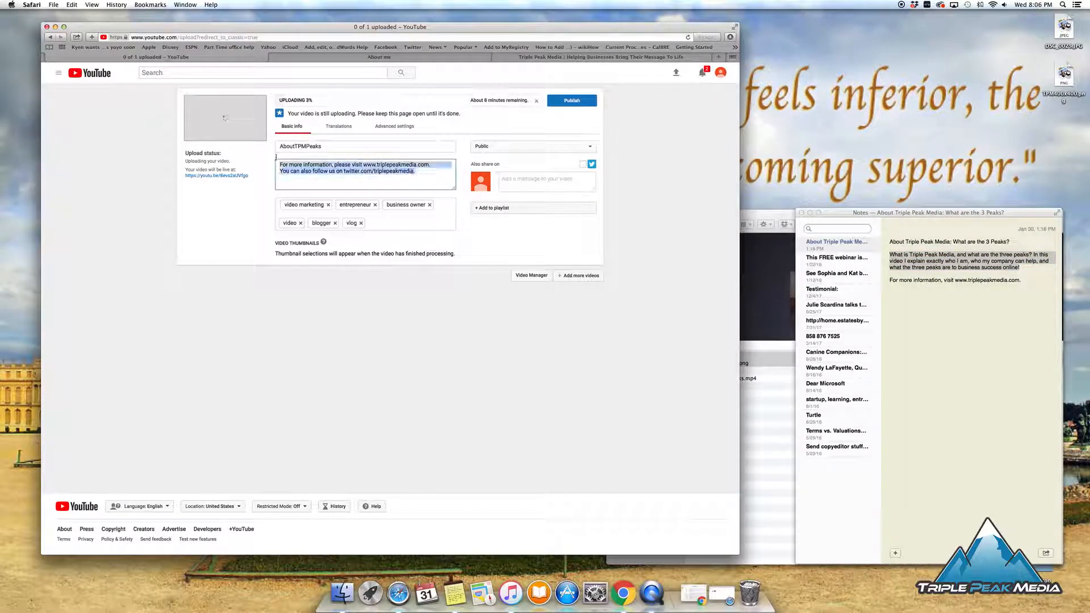
pyautogui.click(281, 164)
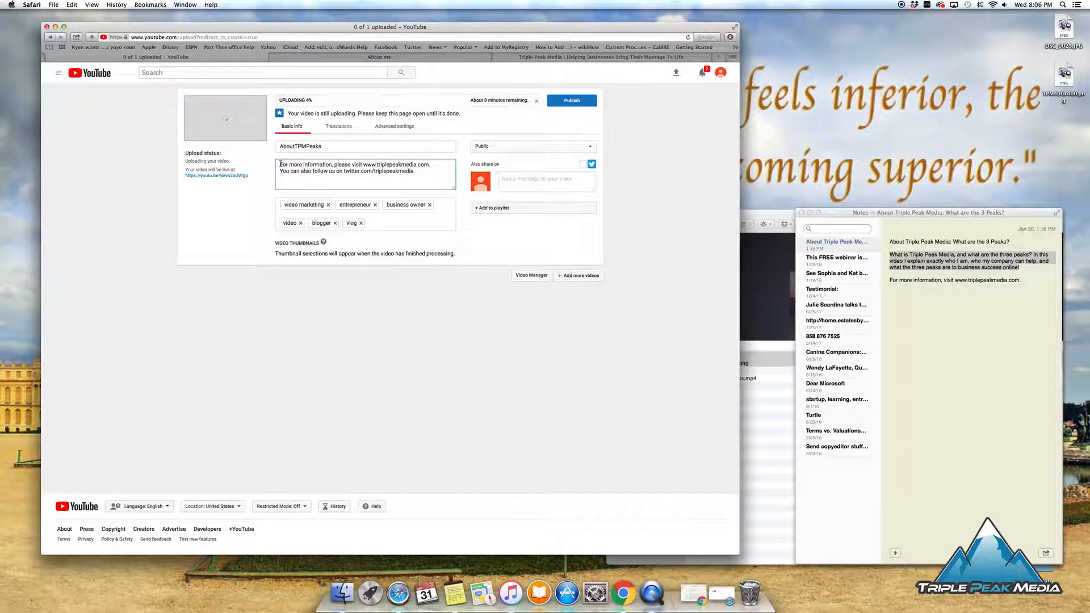
pyautogui.press('Return')
pyautogui.press('Return')
pyautogui.press('super+v')
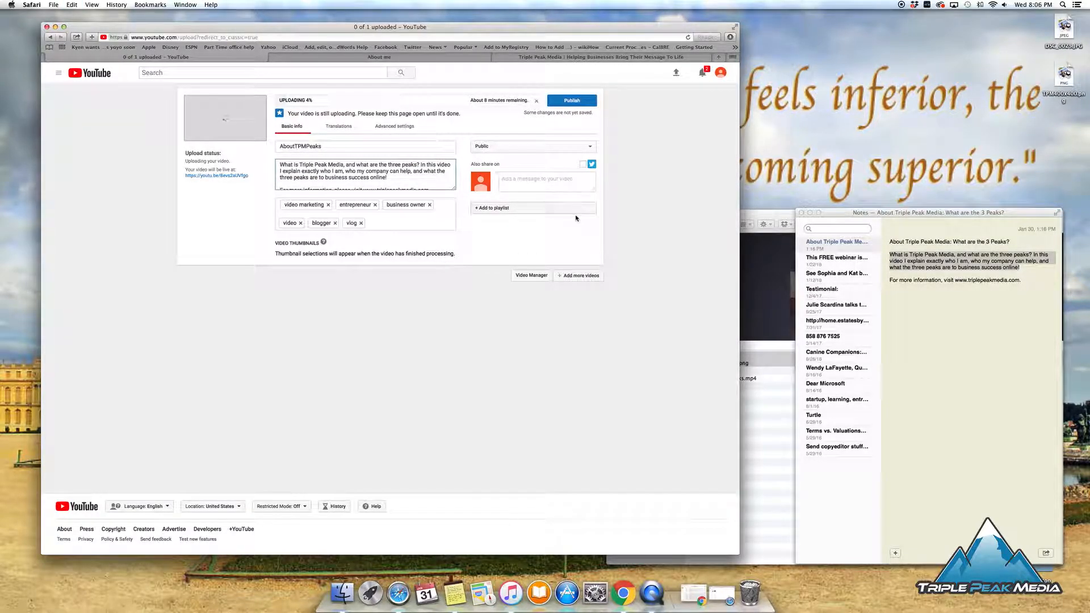
# Step: Replace the video title with "About Triple Peak Media: What are the 3 Peaks?" from the note, check the description's end and put Notes away
pyautogui.click(1004, 246)
pyautogui.moveTo(1010, 242); pyautogui.dragTo(890, 241)
pyautogui.click(330, 143)
pyautogui.doubleClick(321, 147)
pyautogui.press('super+v')
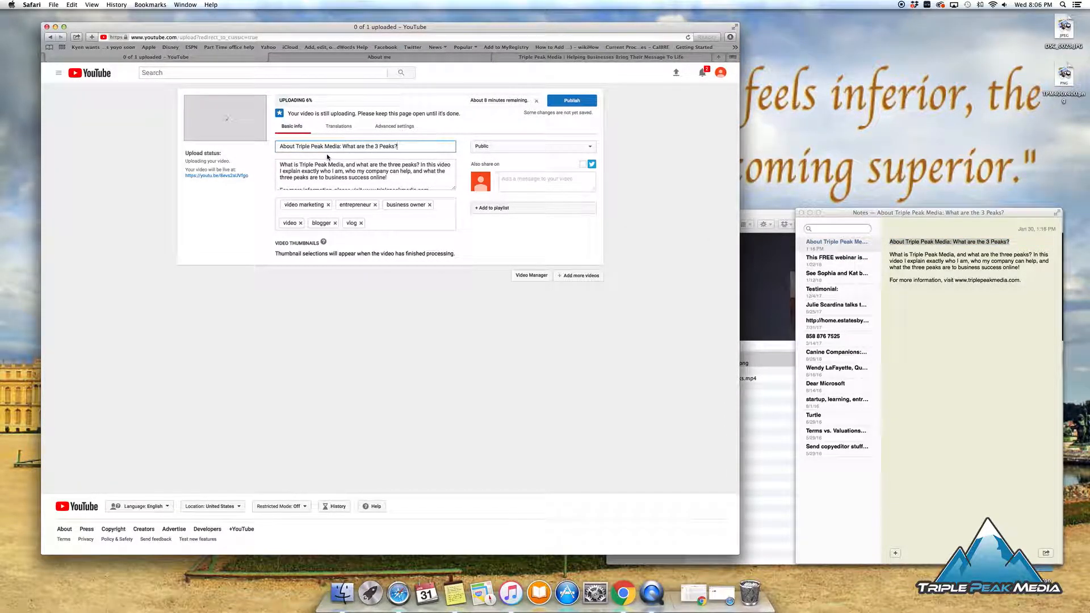
pyautogui.click(336, 172)
pyautogui.scroll(-2, 336, 172)
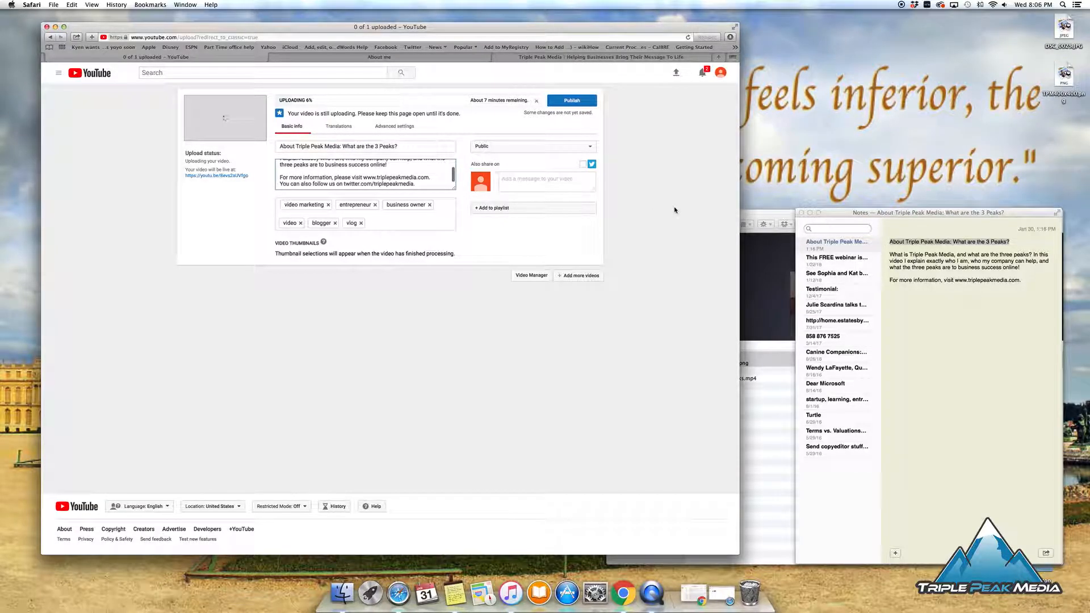
pyautogui.click(810, 213)
# Step: Add the tags content creation, social media and search engine optimization to the video
pyautogui.click(374, 221)
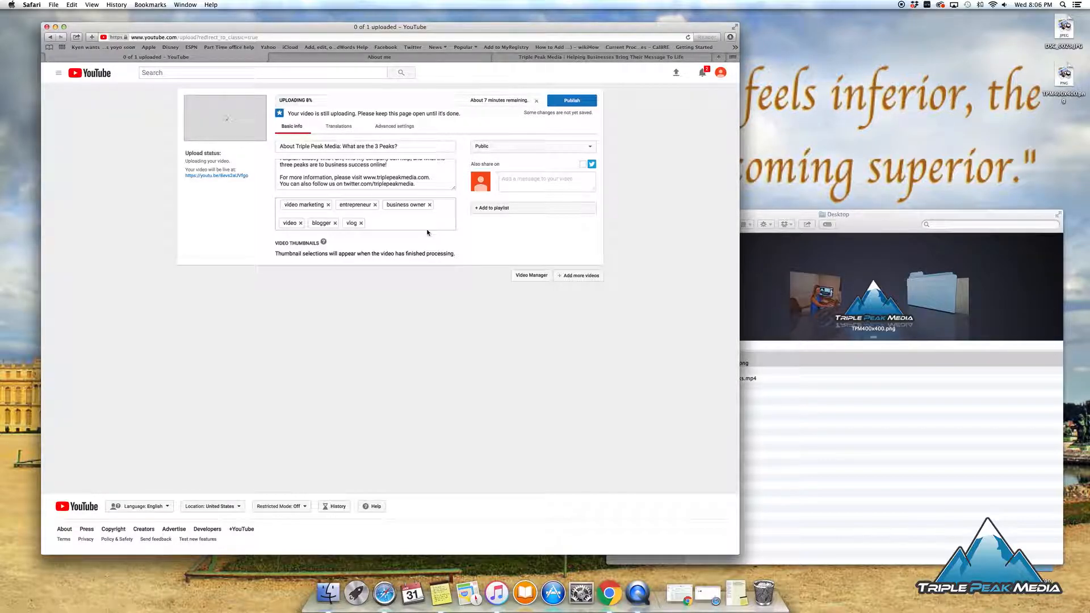
pyautogui.write('content creation')
pyautogui.press('Return')
pyautogui.write('social med')
pyautogui.write('ia,s')
pyautogui.write('earch engi')
pyautogui.write('ne op')
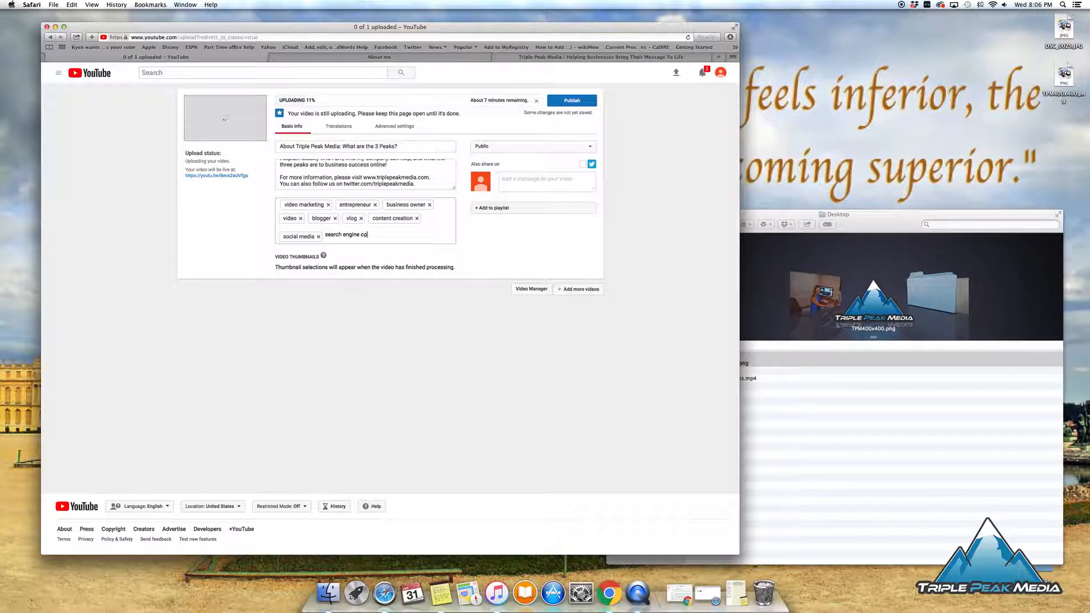
pyautogui.write('timzation,')
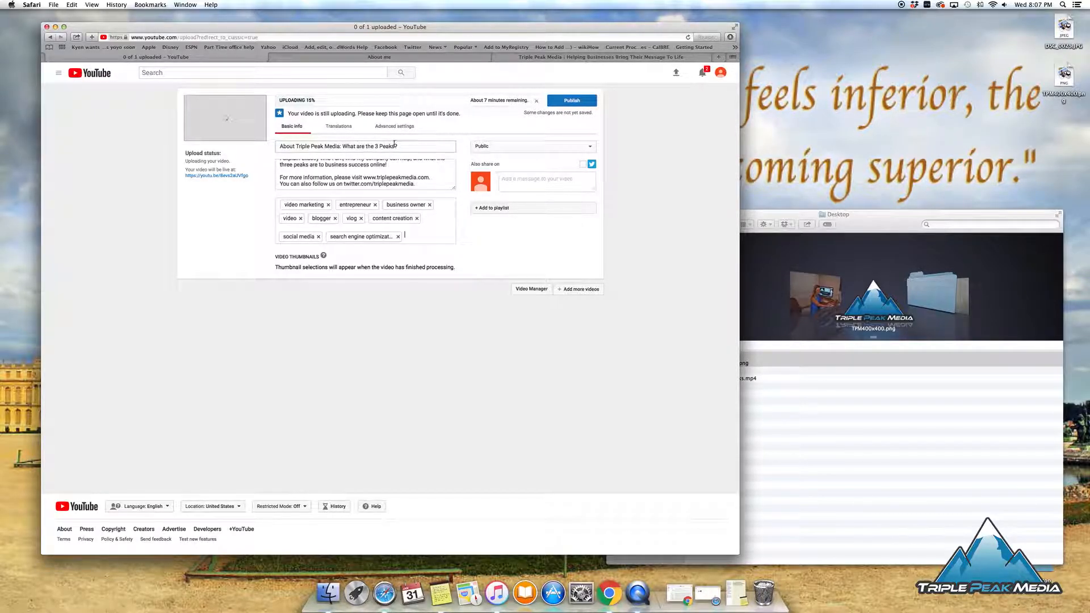
# Step: Start connecting Twitter for sharing the video and sign out of the Twitter account currently in use
pyautogui.click(586, 168)
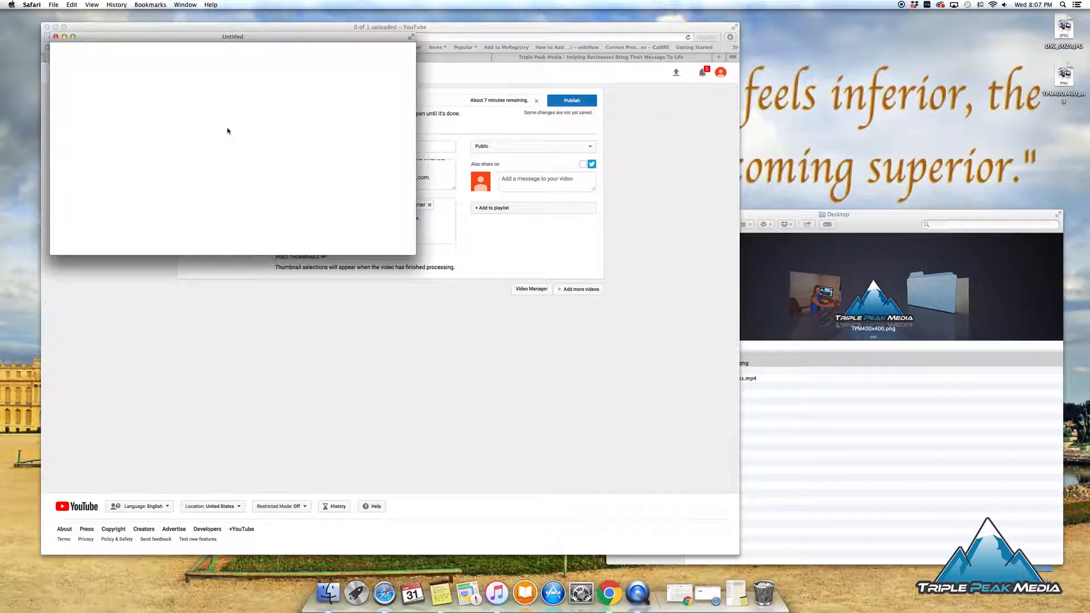
pyautogui.moveTo(130, 48); pyautogui.dragTo(89, 214)
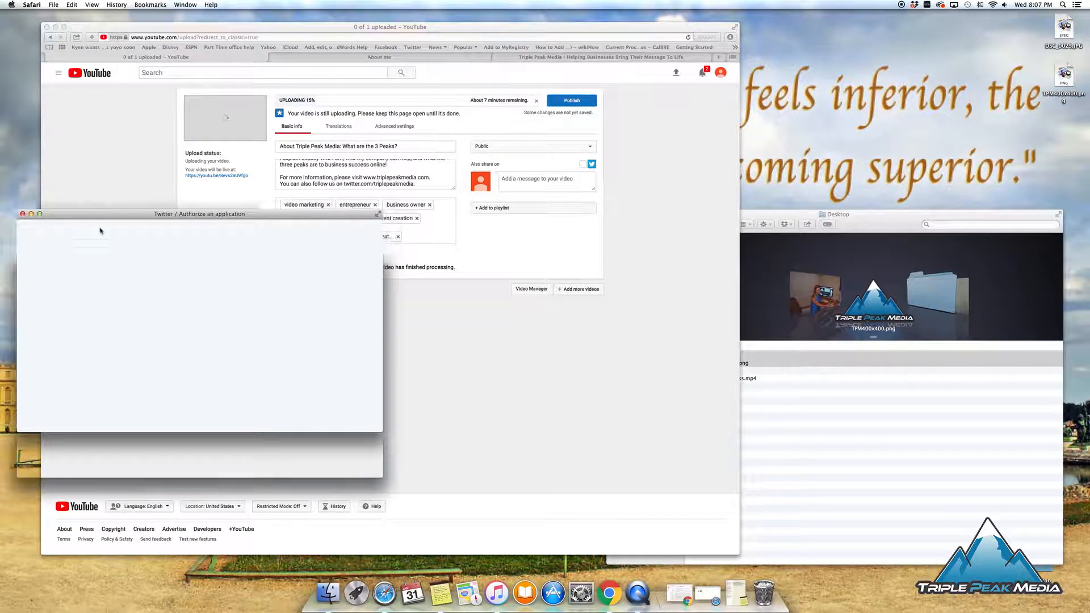
pyautogui.click(327, 229)
pyautogui.click(269, 310)
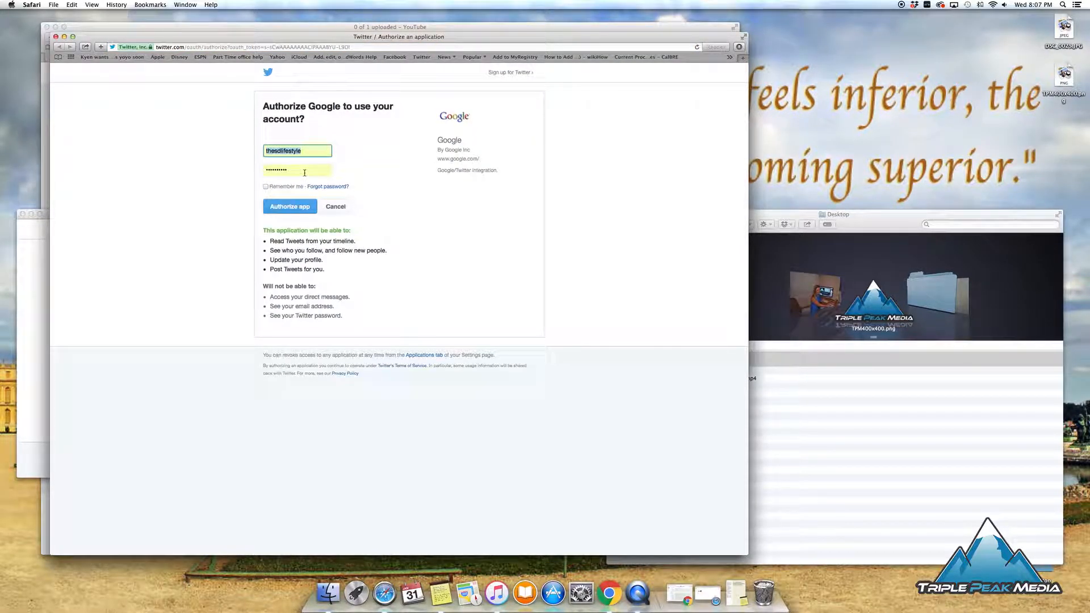
# Step: Sign in to Twitter as triplepeakmedia with the account password and update the saved password
pyautogui.write('triplepeakmedia')
pyautogui.press('Tab')
pyautogui.press('Return')
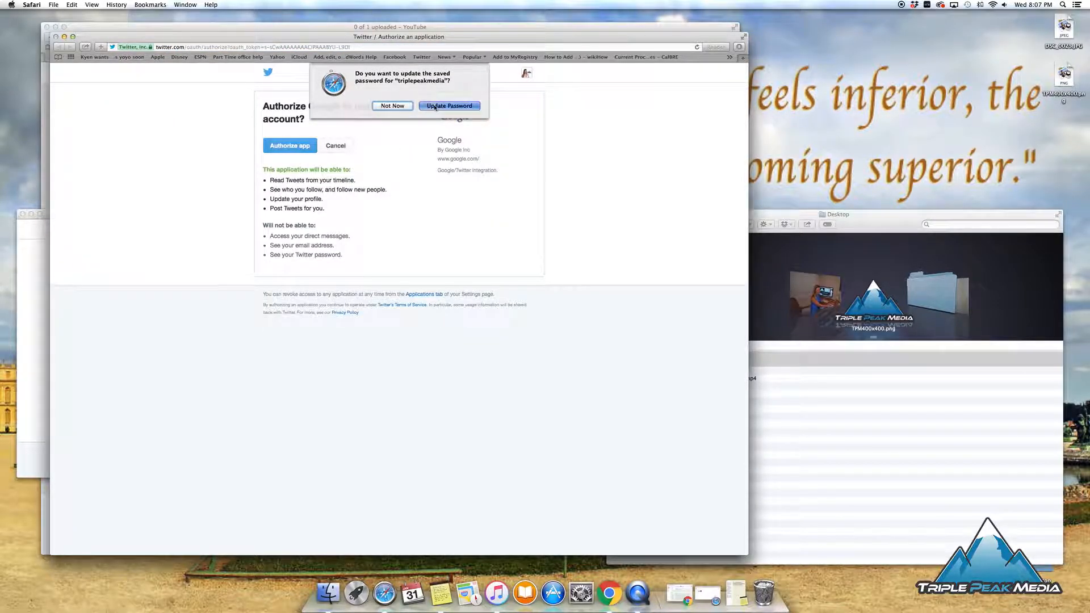
pyautogui.click(435, 107)
# Step: Close the old Twitter authorization window, enable sharing the video on Twitter and authorize Google to use the signed-in account
pyautogui.click(296, 146)
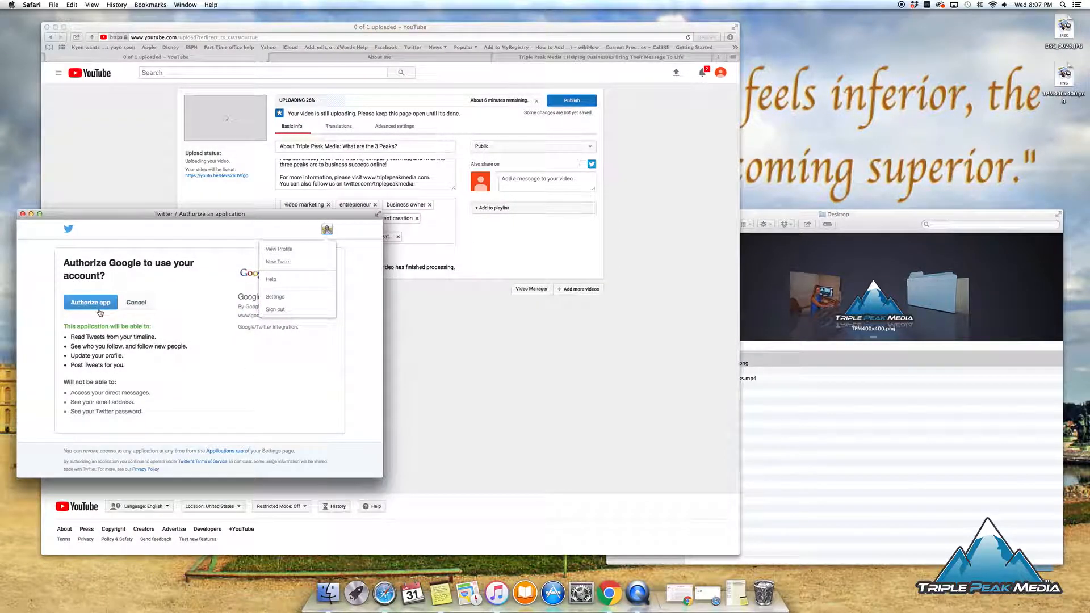
pyautogui.click(23, 214)
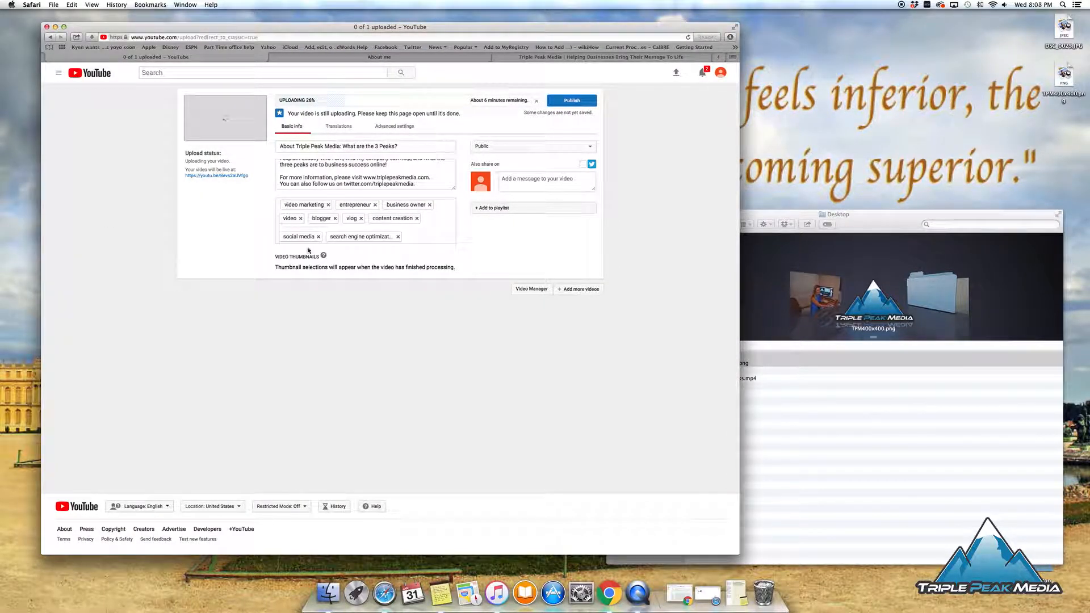
pyautogui.click(582, 164)
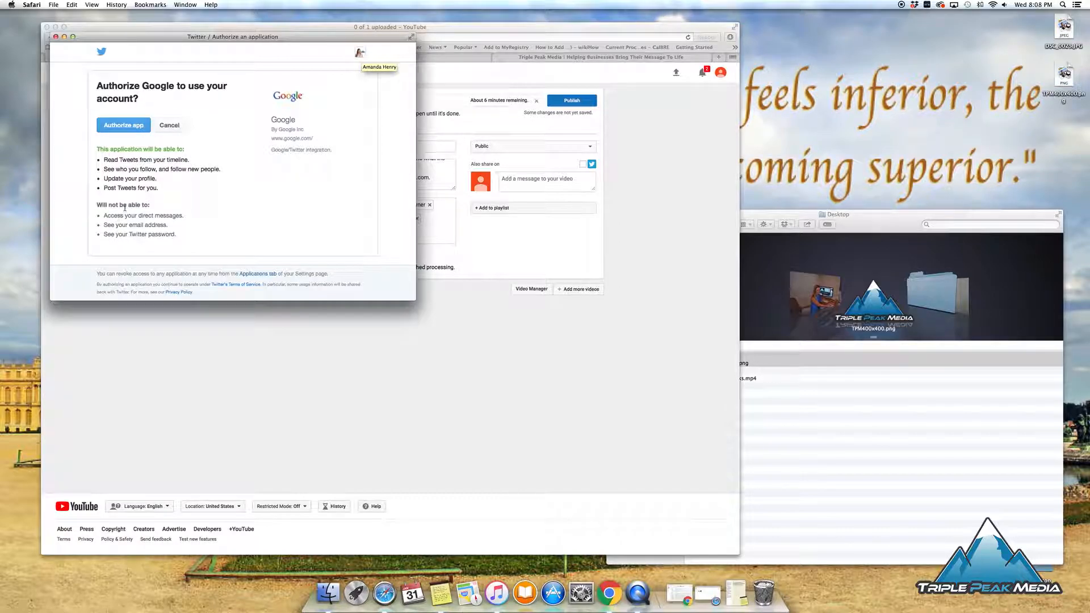
pyautogui.click(136, 128)
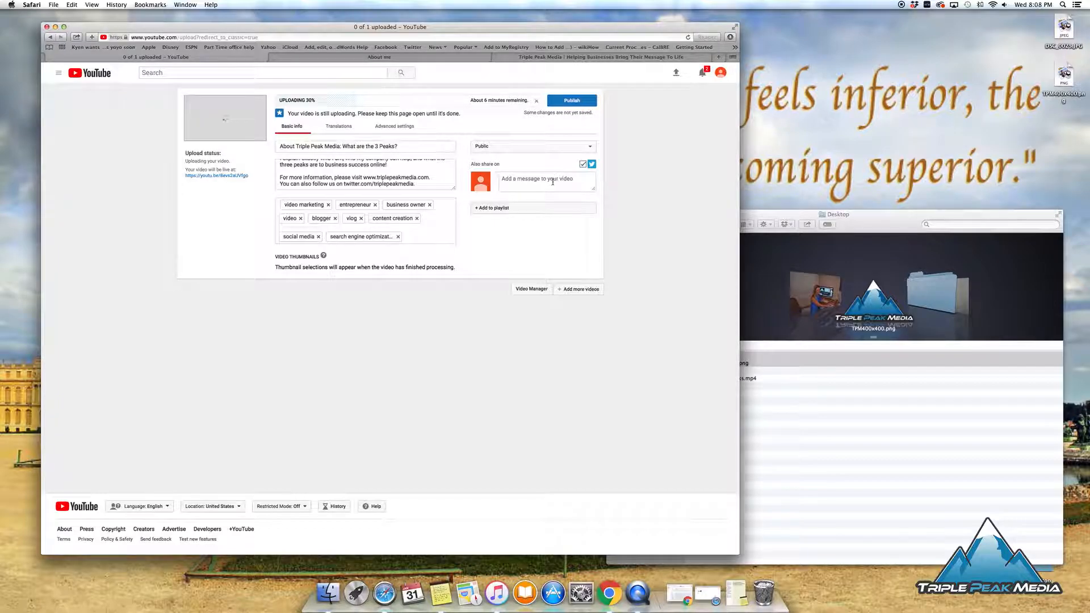
# Step: Add the Twitter share message "VIDEO: About Triple Peak Media: What are the 3 Peaks?", reusing the video's title
pyautogui.click(424, 148)
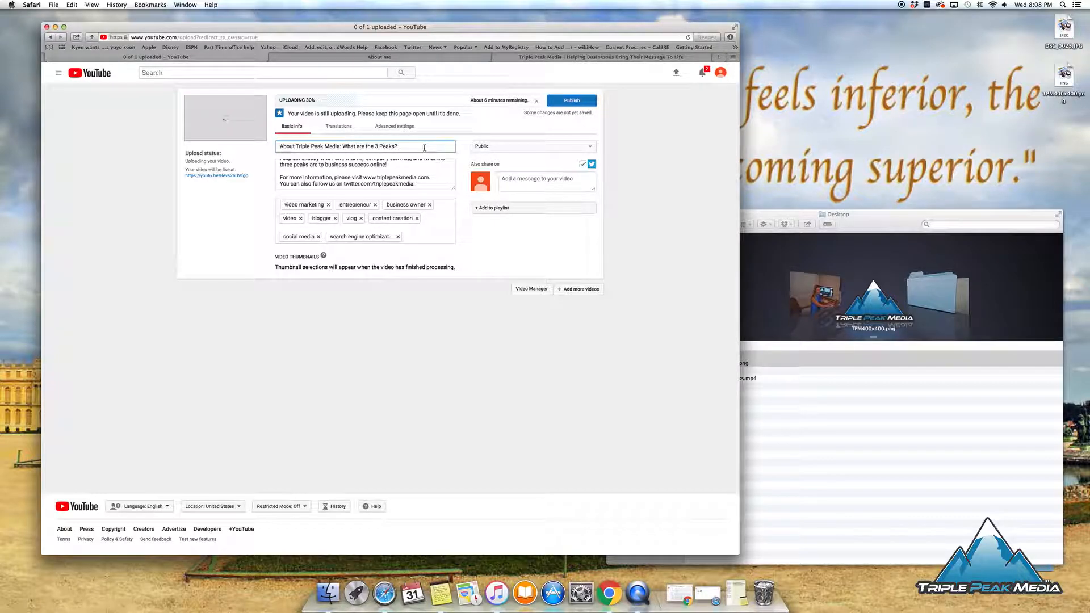
pyautogui.tripleClick(403, 146)
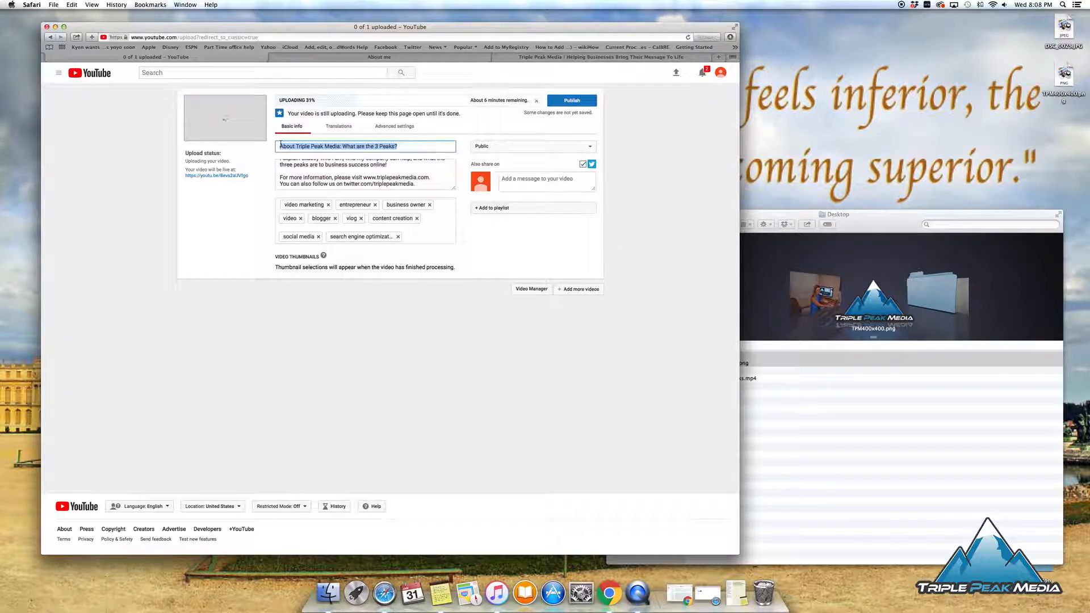
pyautogui.click(521, 180)
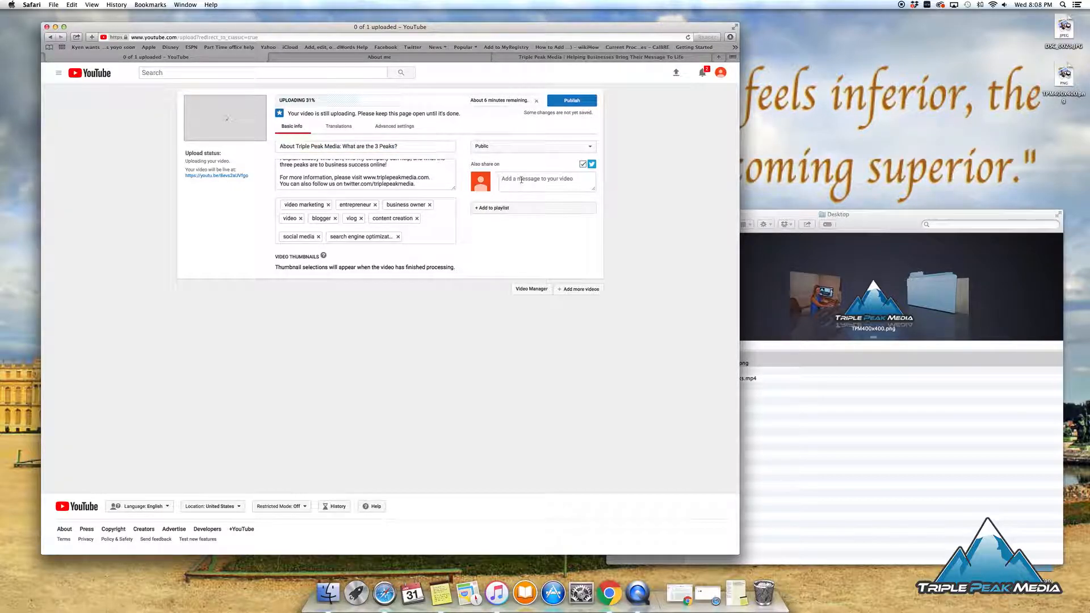
pyautogui.write('VIDEO:')
pyautogui.press('super+v')
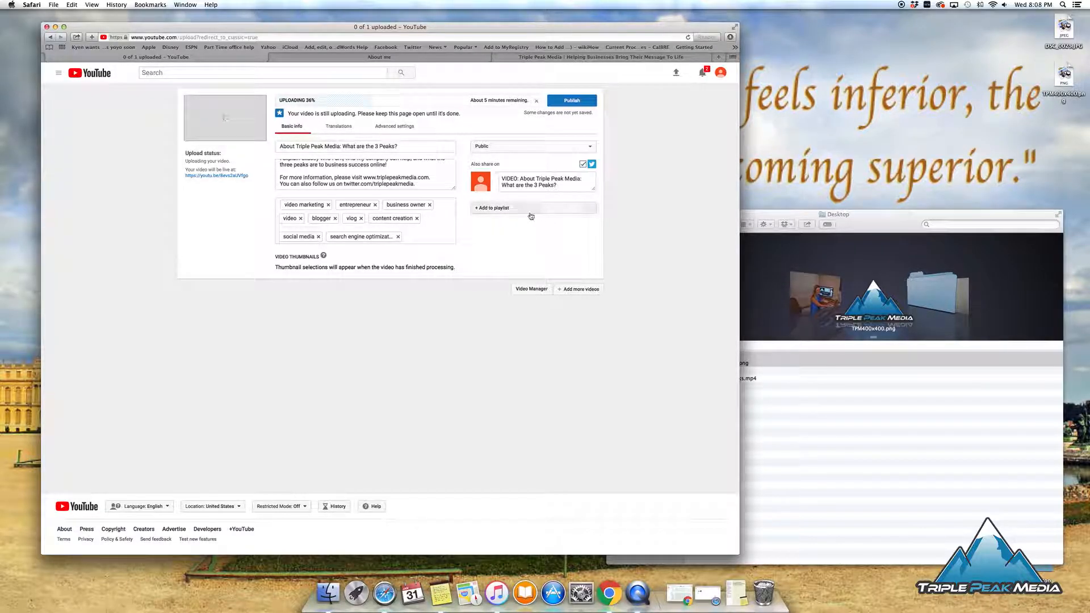
# Step: Set the video's recording date to today, January 31, 2018, in the advanced settings and return to the basic info
pyautogui.click(395, 128)
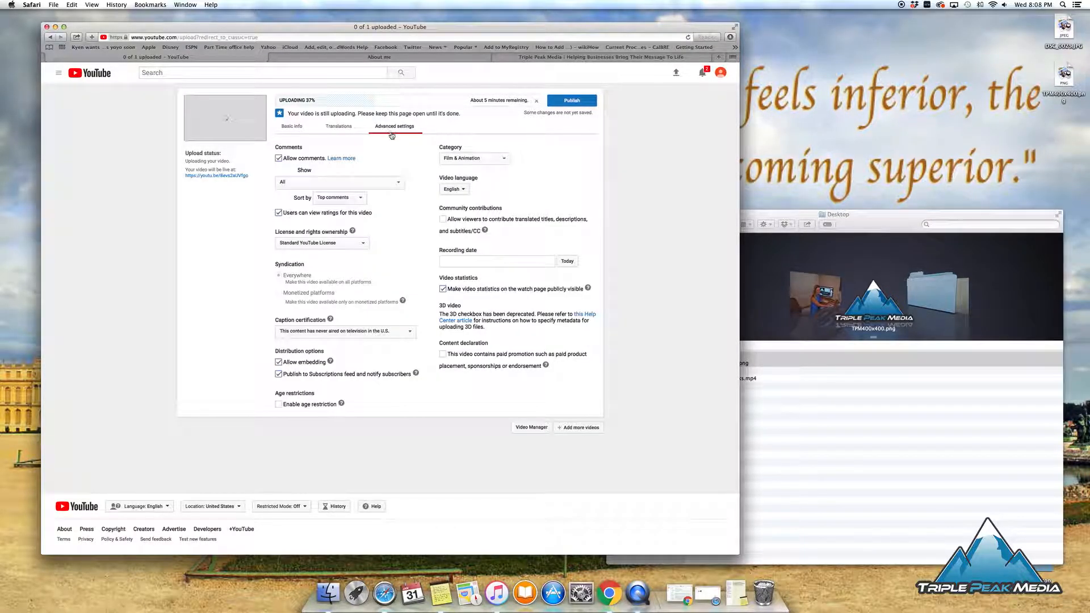
pyautogui.click(567, 261)
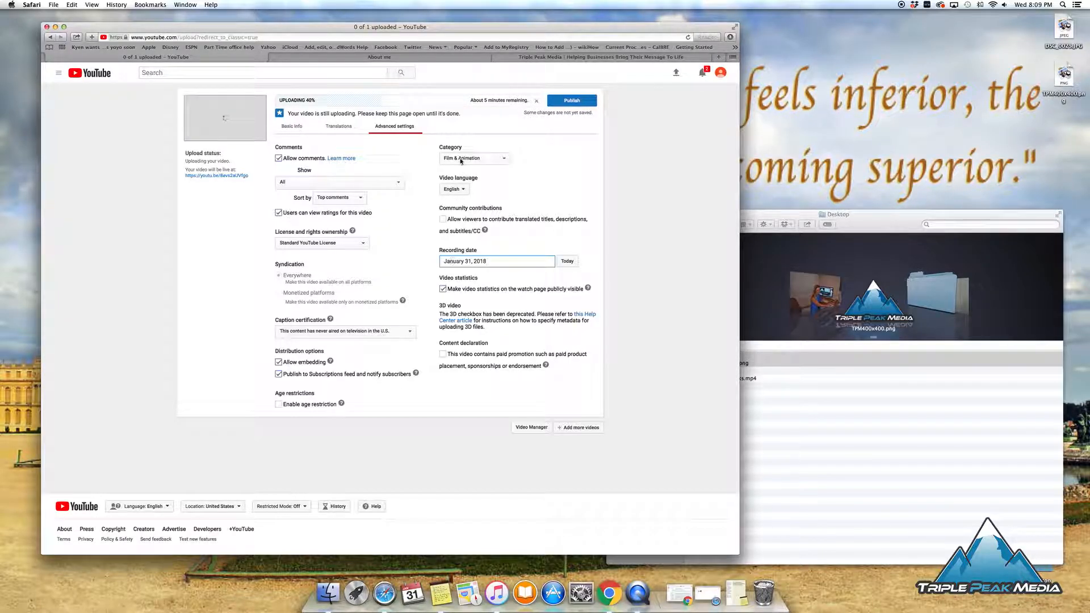
pyautogui.click(292, 126)
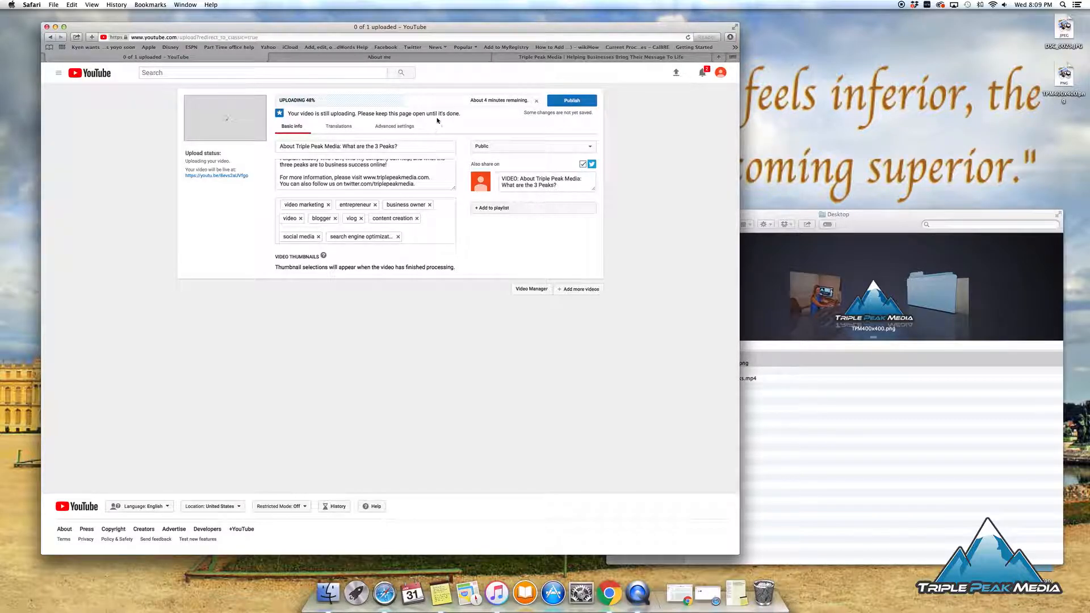
# Step: Publish the video, then reopen its details for editing and select the video's live link
pyautogui.click(568, 101)
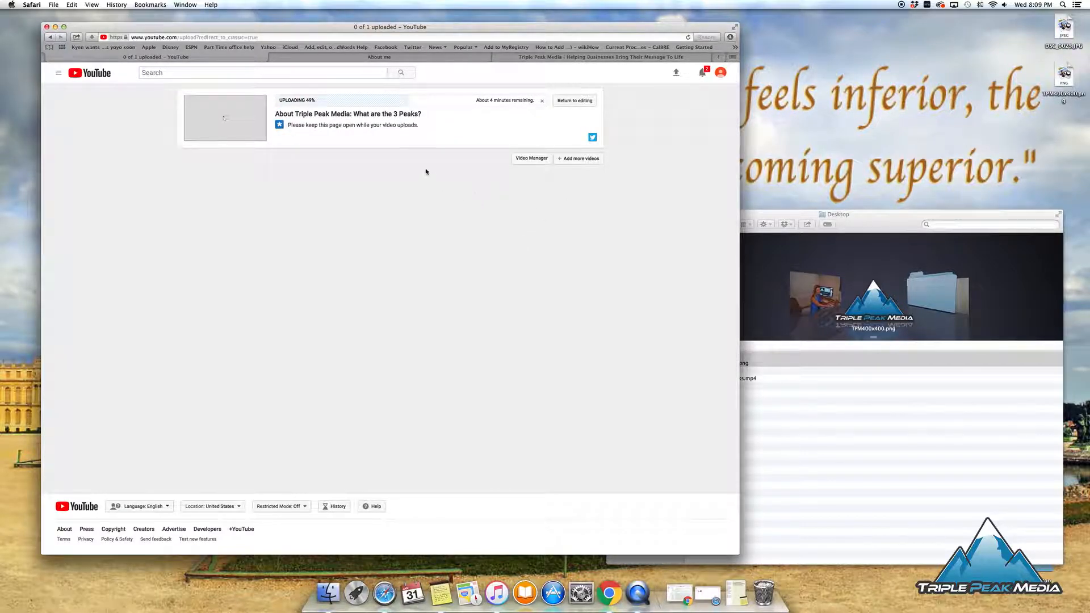
pyautogui.click(574, 100)
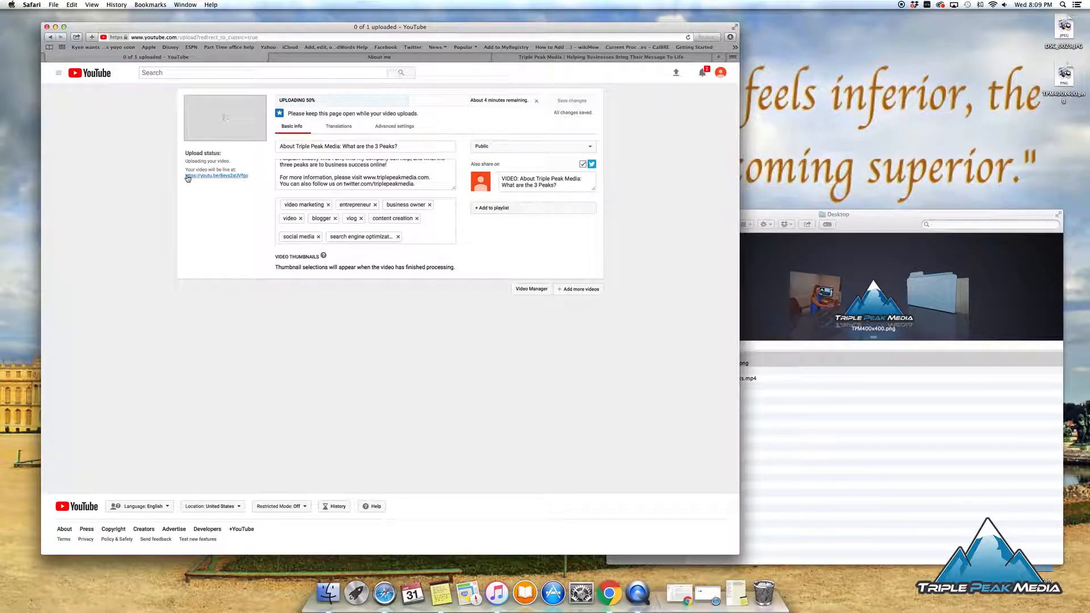
pyautogui.moveTo(248, 177); pyautogui.dragTo(177, 175)
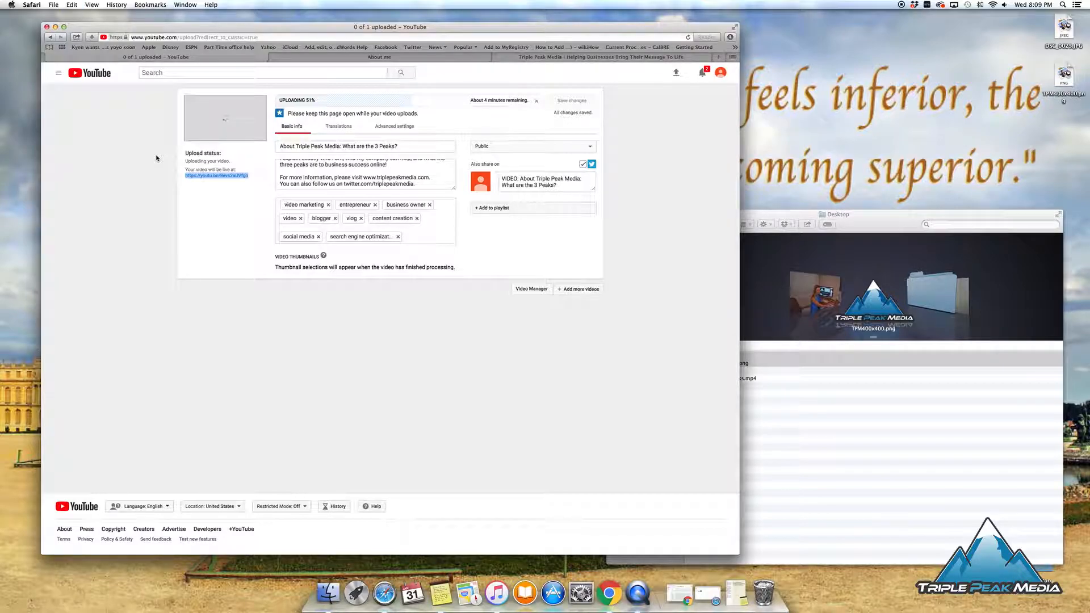